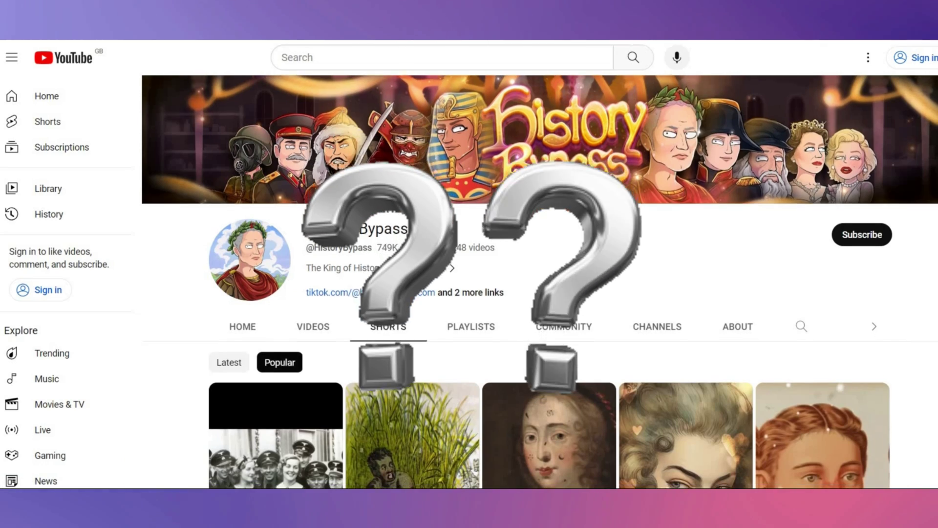
Browse the popular Shorts of History Bypass and The AI Historian.
scroll(547, 294, down, 3)
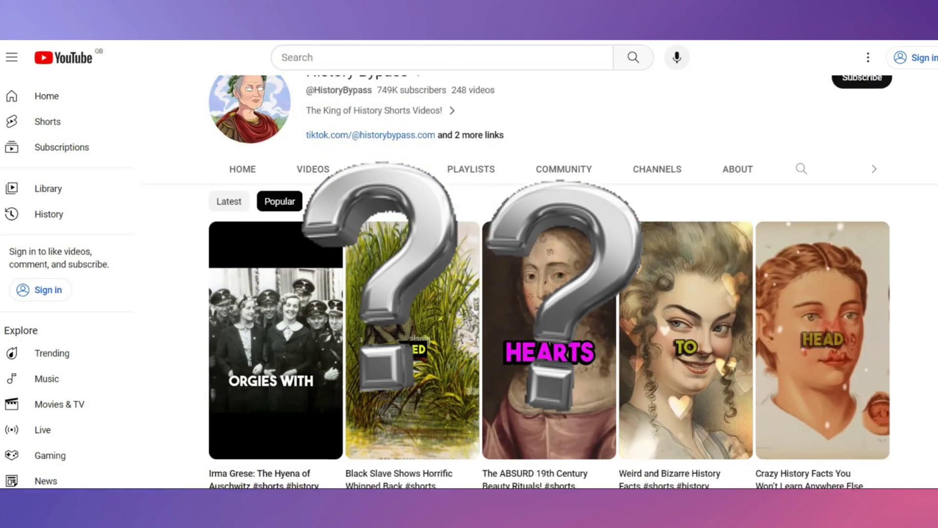
scroll(547, 293, down, 5)
scroll(547, 294, down, 3)
scroll(547, 293, down, 3)
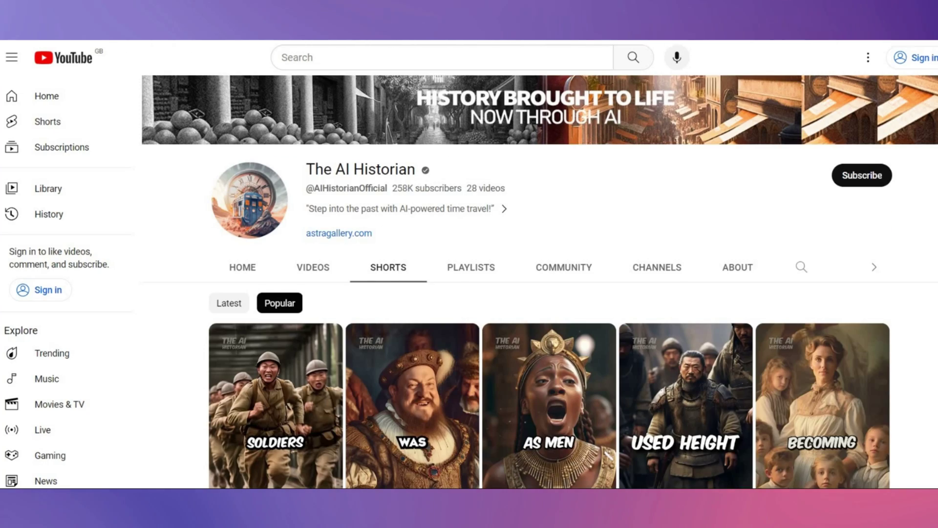
scroll(548, 293, down, 3)
scroll(547, 293, down, 3)
scroll(547, 293, down, 2)
scroll(547, 293, down, 2)
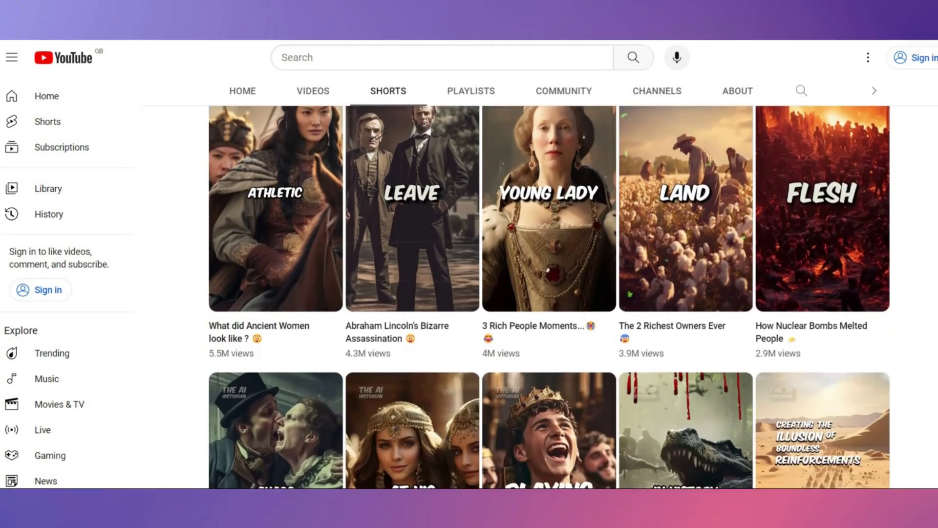
scroll(547, 293, down, 3)
scroll(547, 293, down, 2)
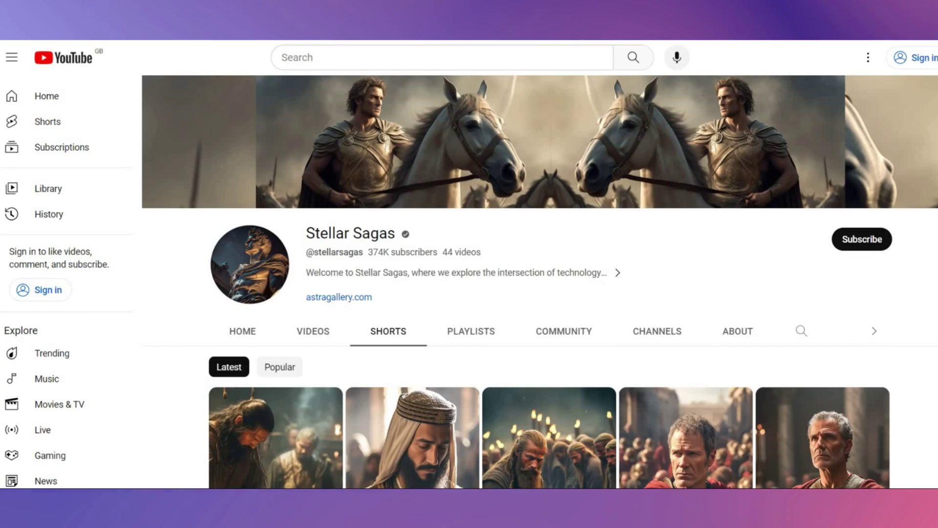
Browse Stellar Sagas' Shorts, then view Untold Timelines' About details with join date and total views.
scroll(548, 293, down, 4)
scroll(547, 293, down, 3)
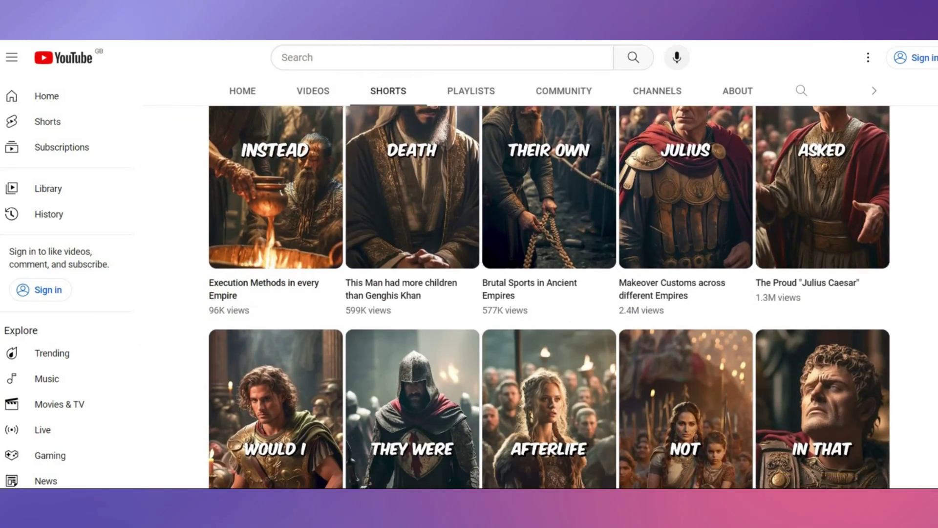
scroll(548, 293, down, 2)
scroll(547, 293, down, 3)
scroll(547, 293, down, 4)
scroll(547, 293, down, 2)
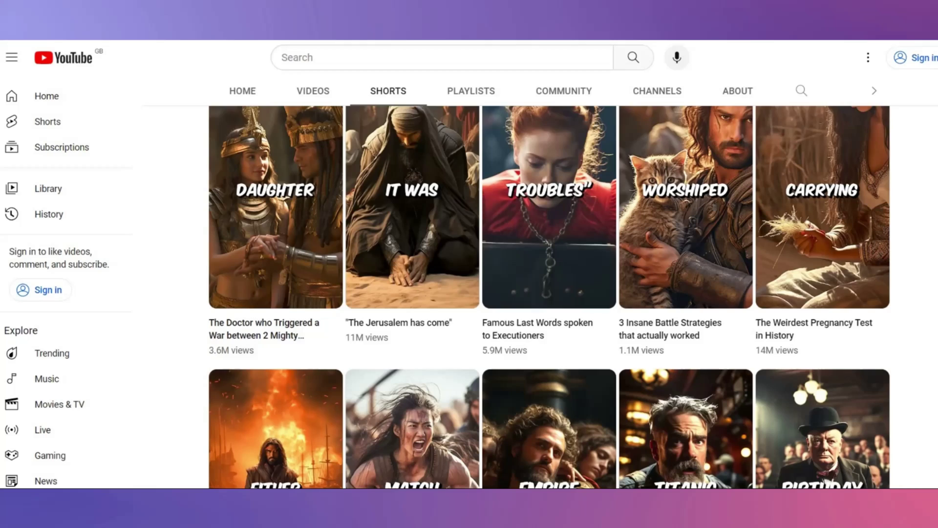
scroll(547, 293, down, 2)
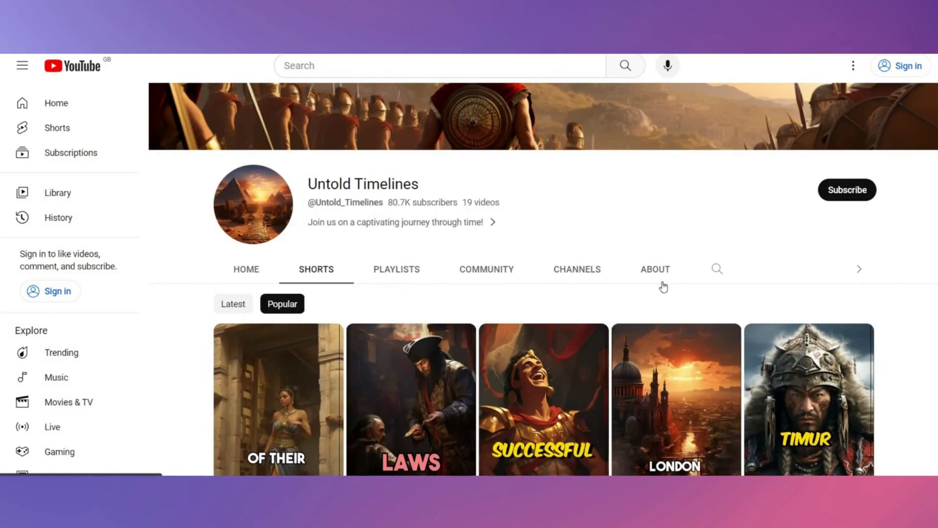
click(662, 283)
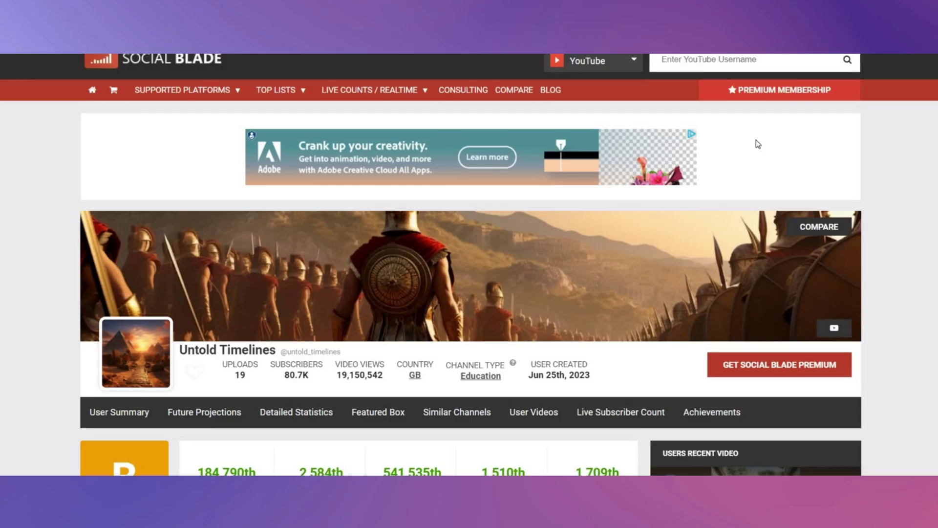
Scroll Untold Timelines' Social Blade page to its £253–£4.1K monthly earnings estimate.
scroll(757, 143, down, 1)
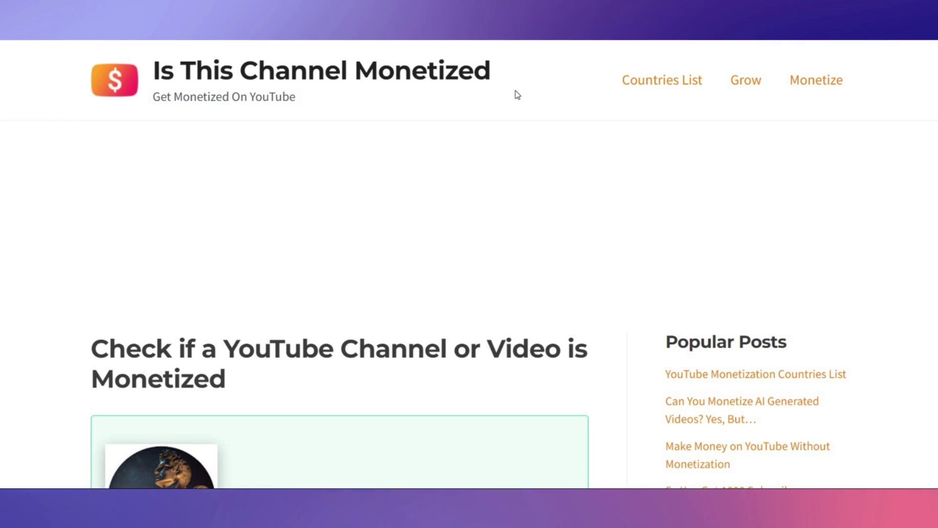
Read Is This Channel Monetized results for several history channels, confirming Untold Timelines is monetized.
scroll(515, 95, down, 8)
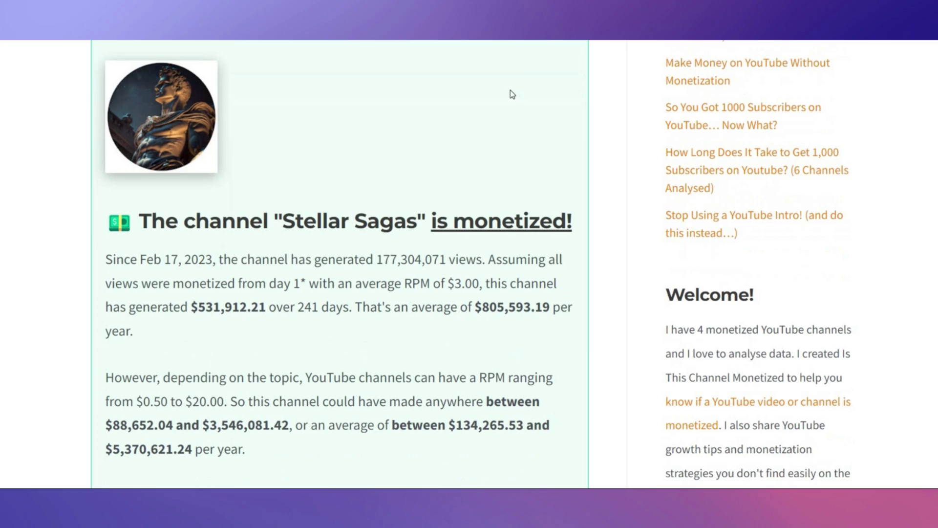
scroll(660, 126, down, 4)
scroll(661, 123, down, 2)
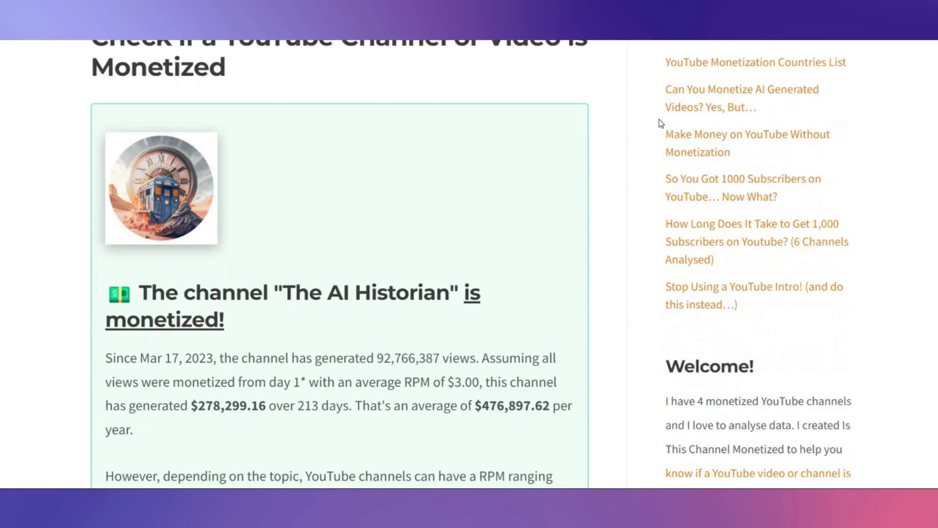
scroll(659, 122, down, 1)
scroll(662, 107, down, 4)
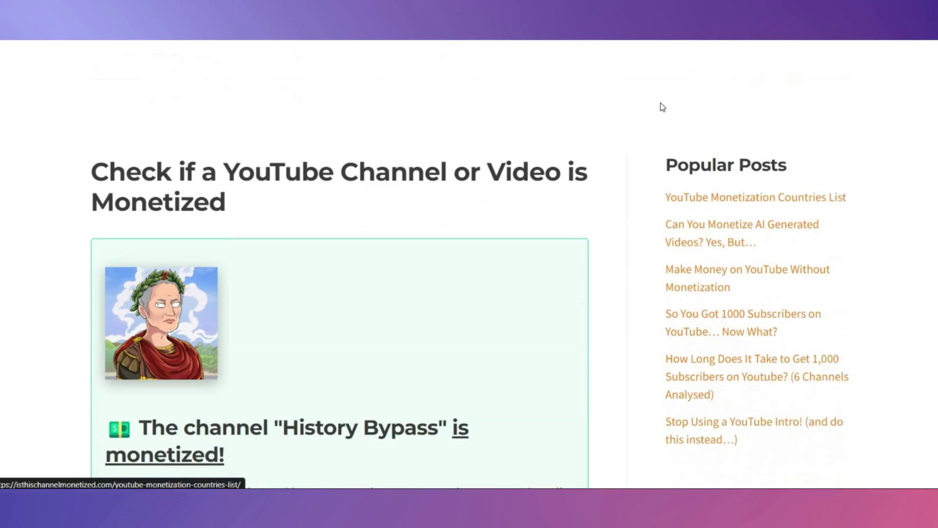
scroll(662, 107, down, 5)
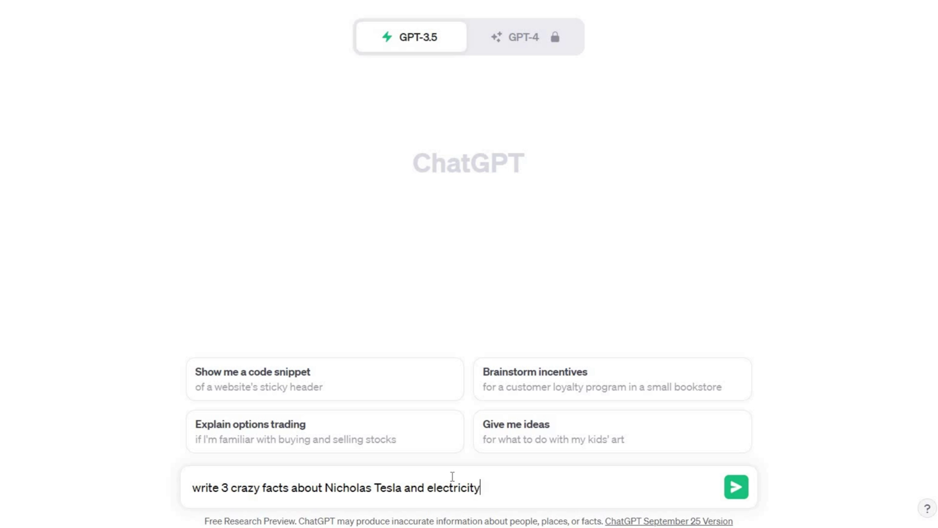
Send the three crazy Tesla electricity facts prompt, then ask ChatGPT for matching image ideas.
click(735, 487)
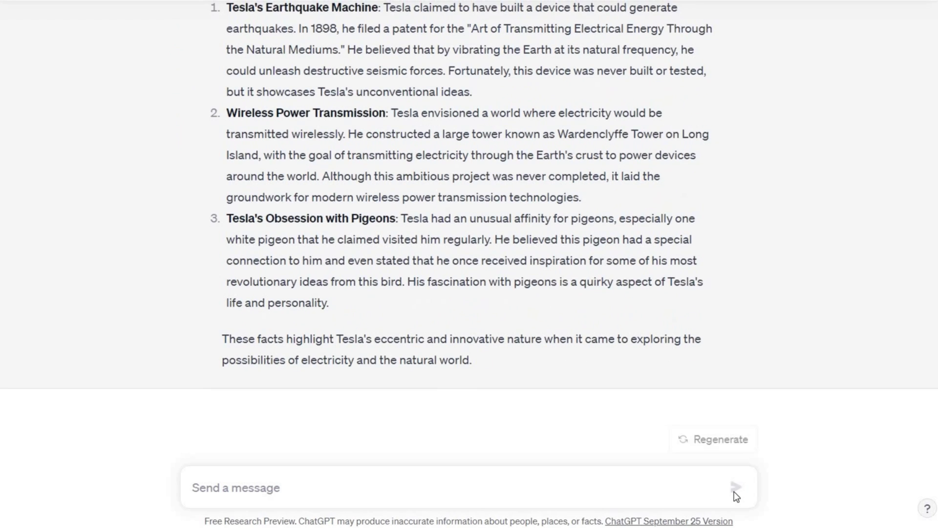
text(give me image ideas I can use to describe the above facts, give me at least 10)
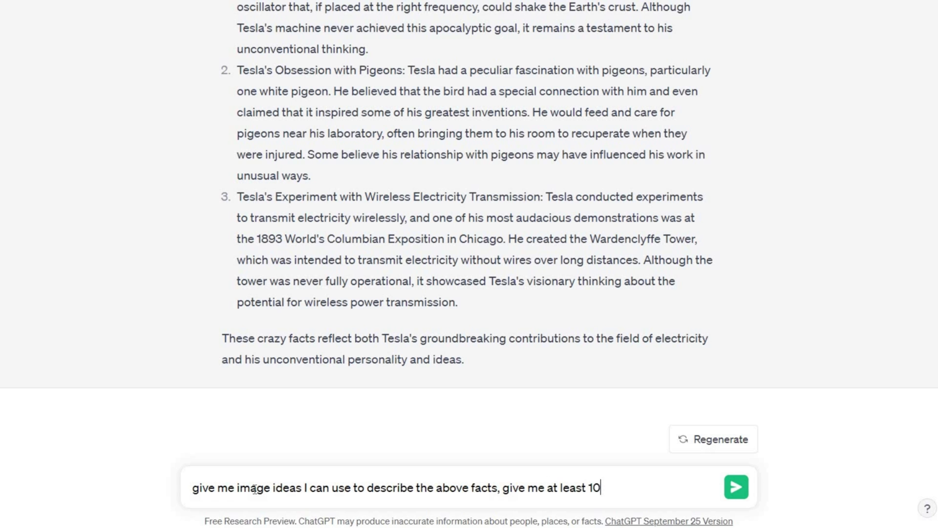
key(Return)
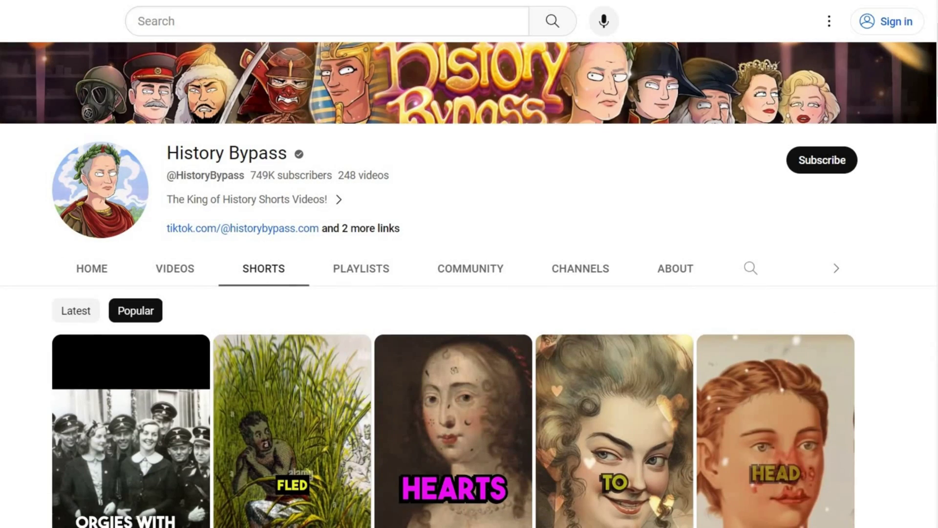
Scroll History Bypass's popular Shorts and copy one Short's link address.
scroll(469, 293, down, 5)
scroll(469, 293, down, 5)
scroll(469, 293, down, 5)
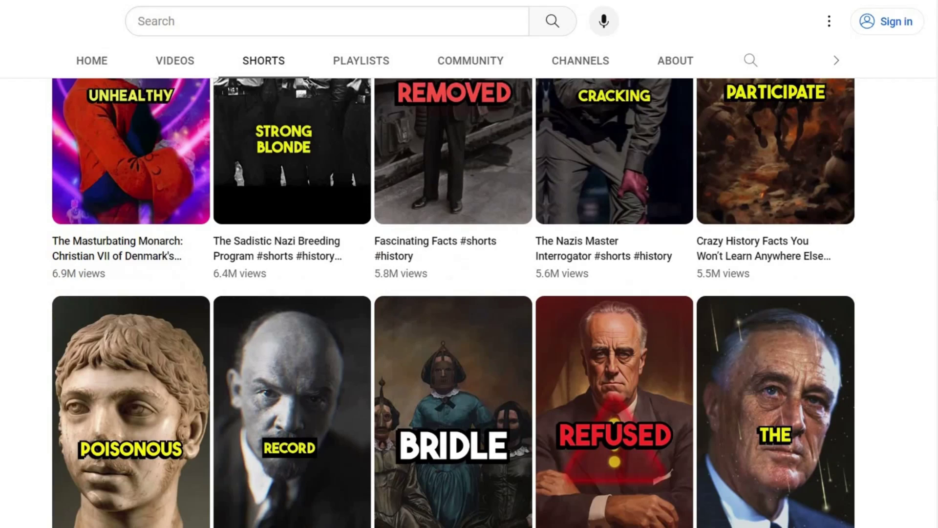
scroll(469, 293, down, 2)
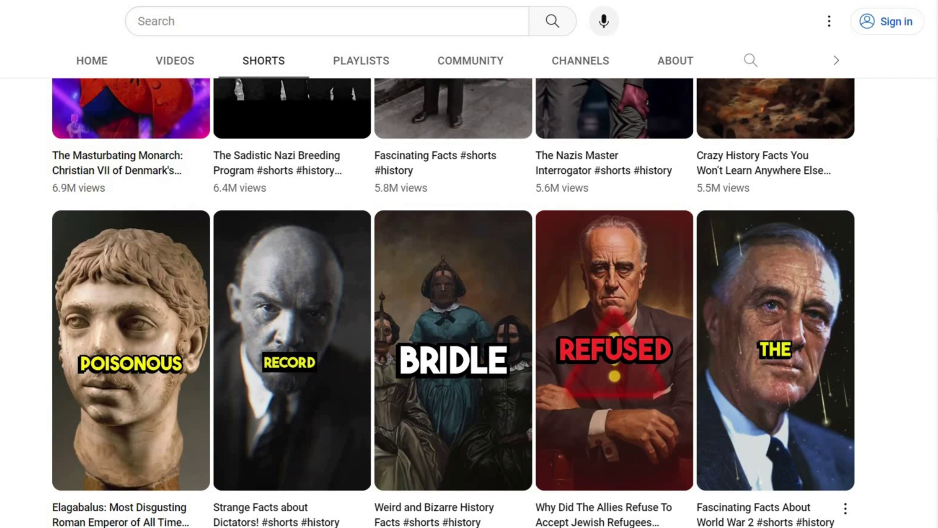
right_click(752, 311)
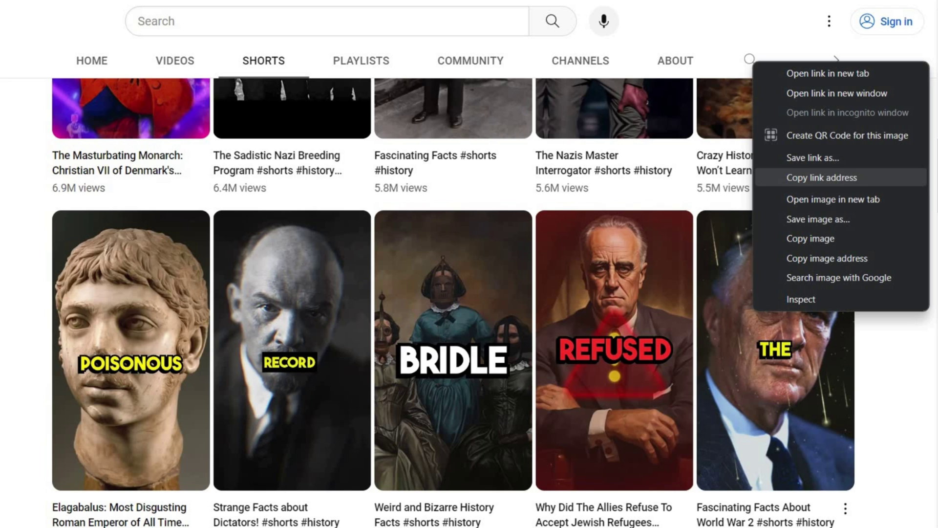
click(821, 178)
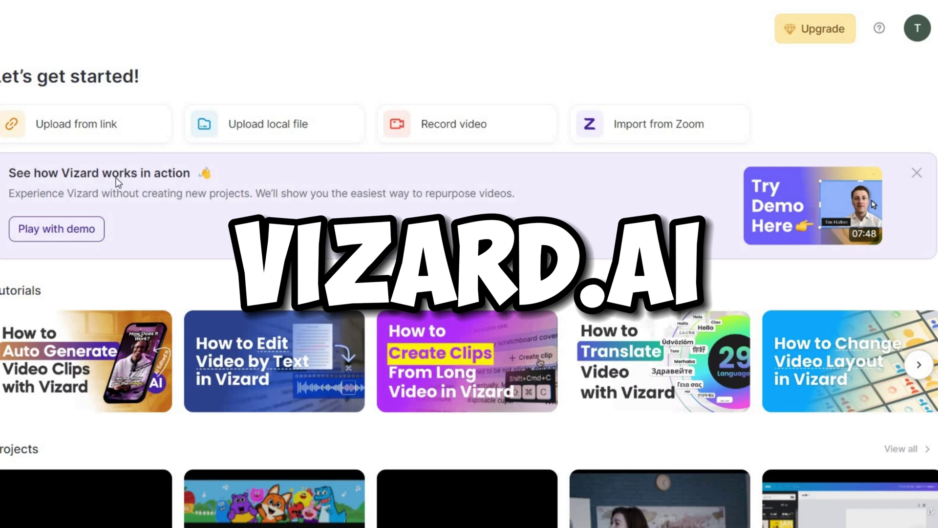
Upload the copied Short to Vizard.ai from its pasted link and start transcription.
click(76, 126)
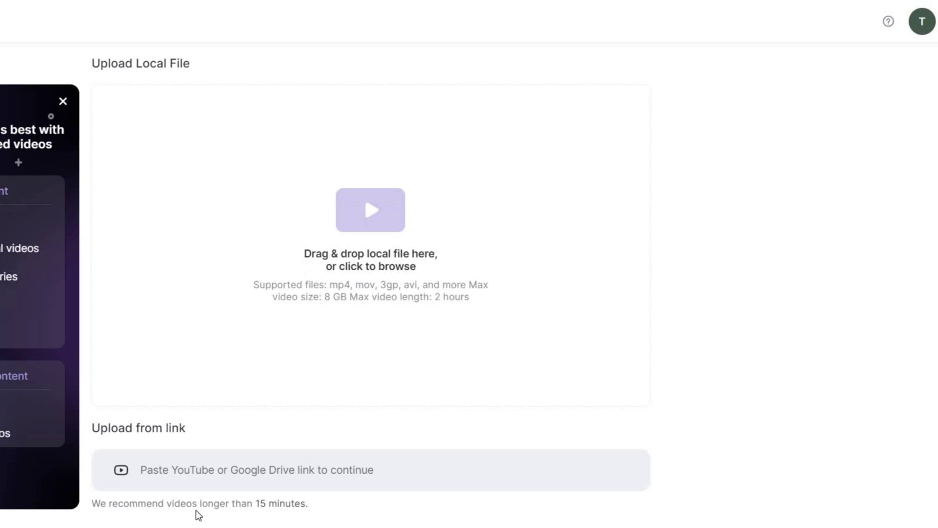
click(186, 471)
key(ctrl+v)
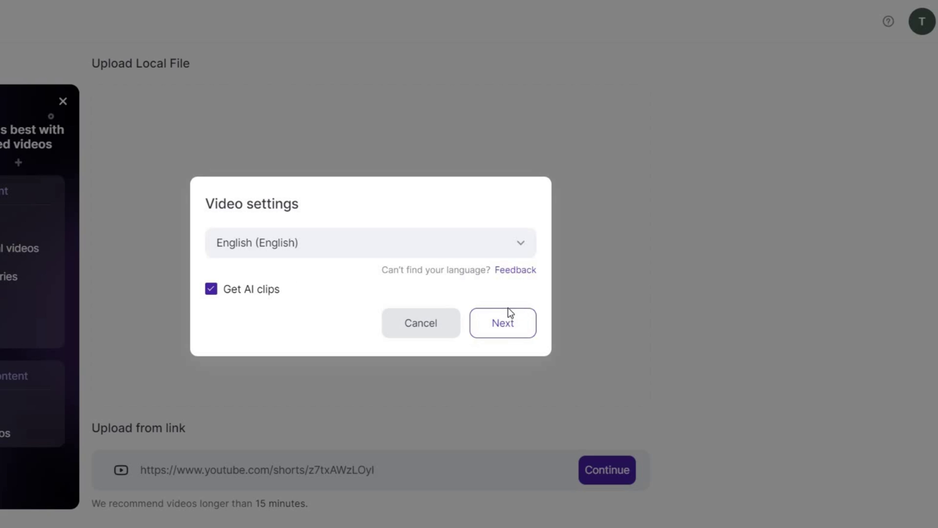
click(508, 315)
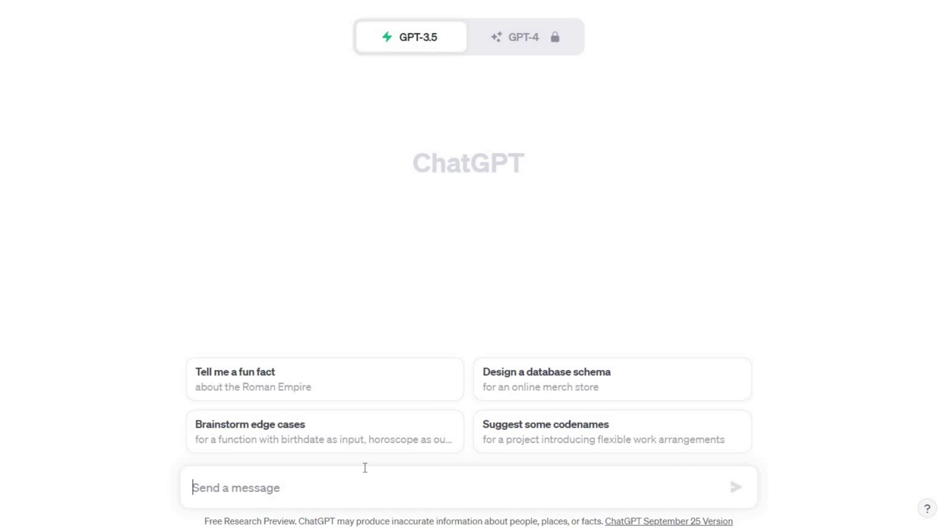
Send ChatGPT 're-write the following text' with the World War II transcript pasted in quotes.
text(re-wri)
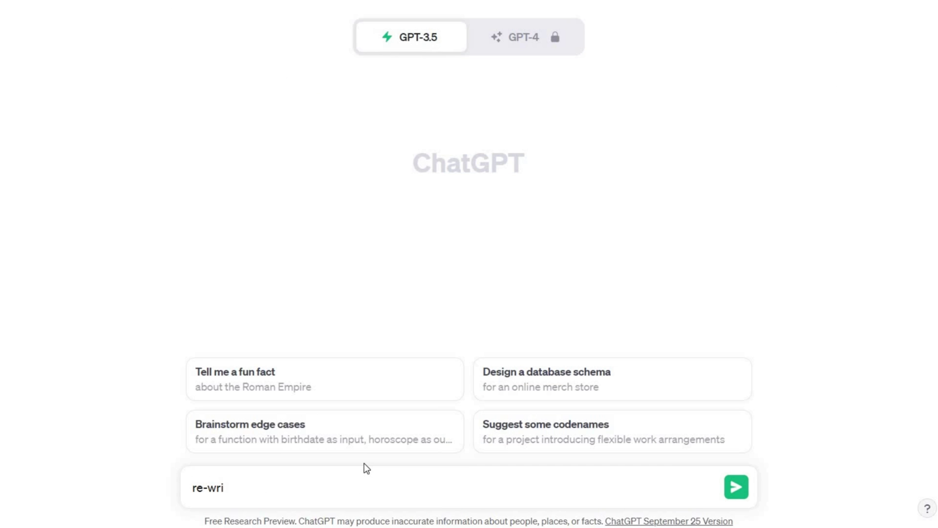
text(te the following text)
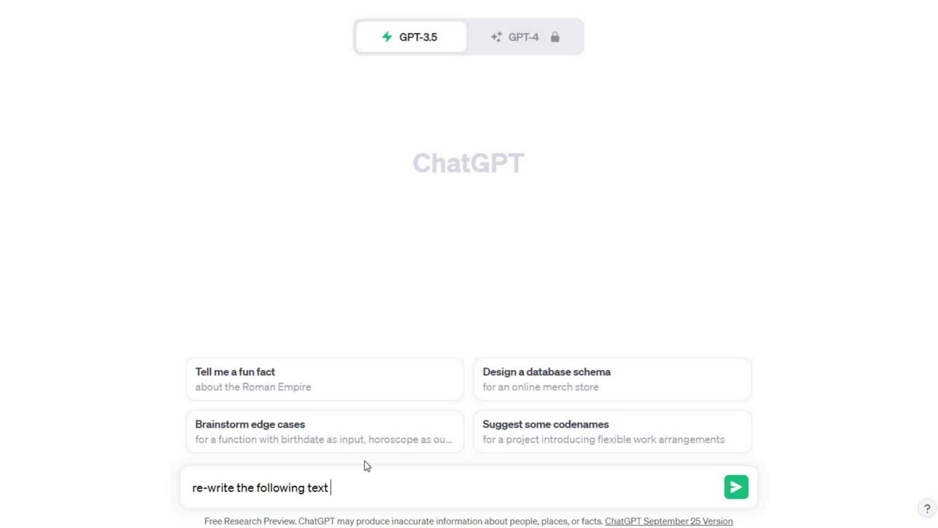
key(ctrl+v)
text(")
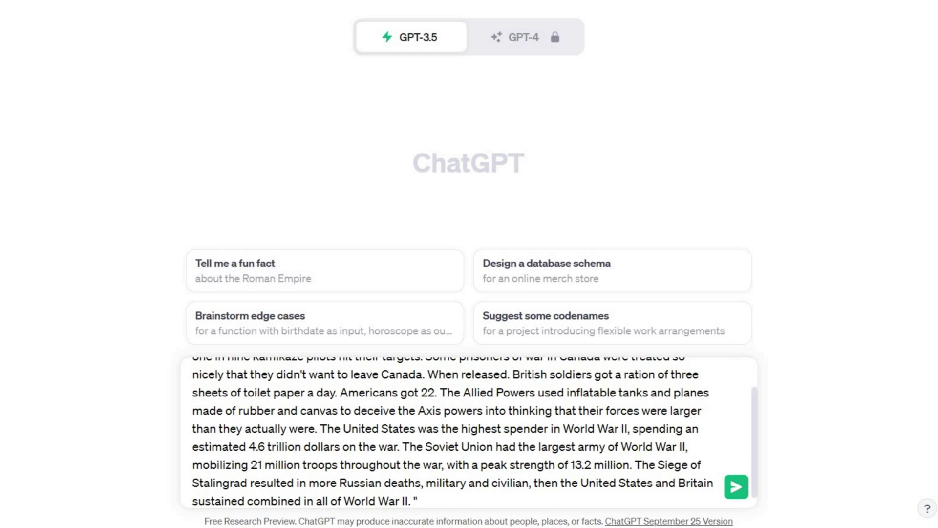
key(Return)
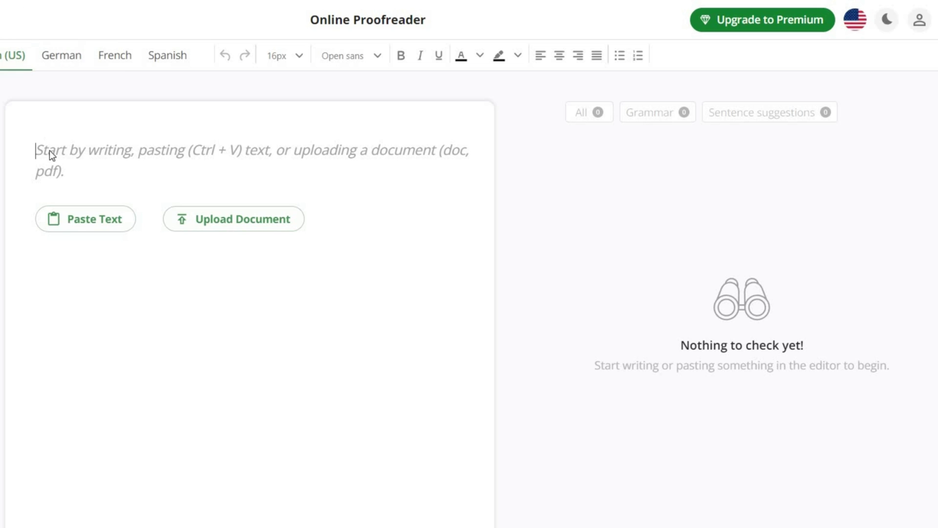
Paste the World War II passage into QuillBot, then select and copy the paraphrased output.
click(65, 254)
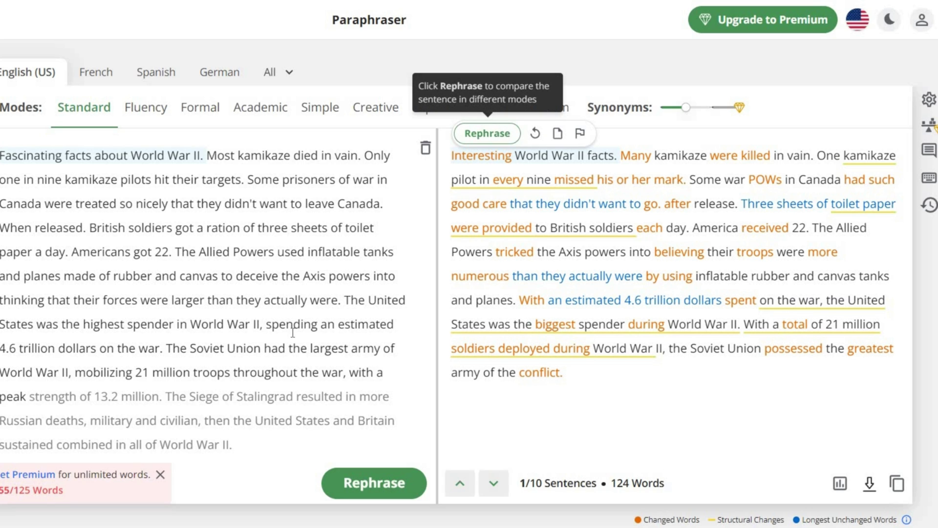
mouse_move(595, 375)
mouse_down()
mouse_move(452, 228)
mouse_move(450, 156)
mouse_up()
right_click(467, 157)
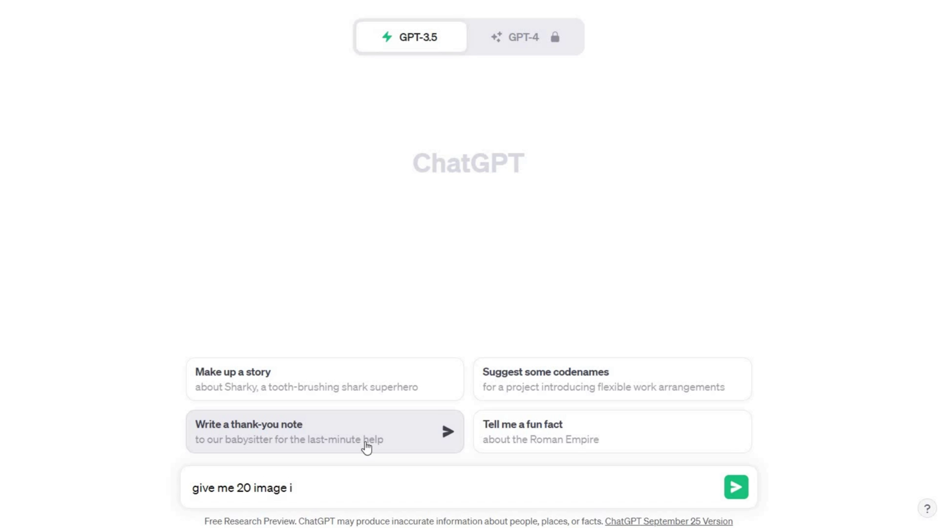
Finish typing 'give me 20 image ideas' in the ChatGPT message box.
text(deas)
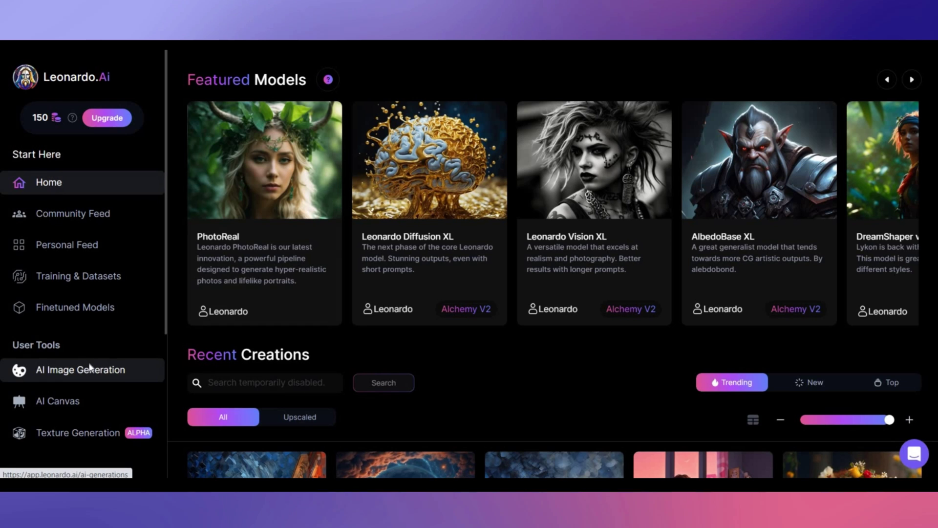
Generate two 9:16 Nikola Tesla lab-coat images in Leonardo.Ai after checking the model list.
click(89, 369)
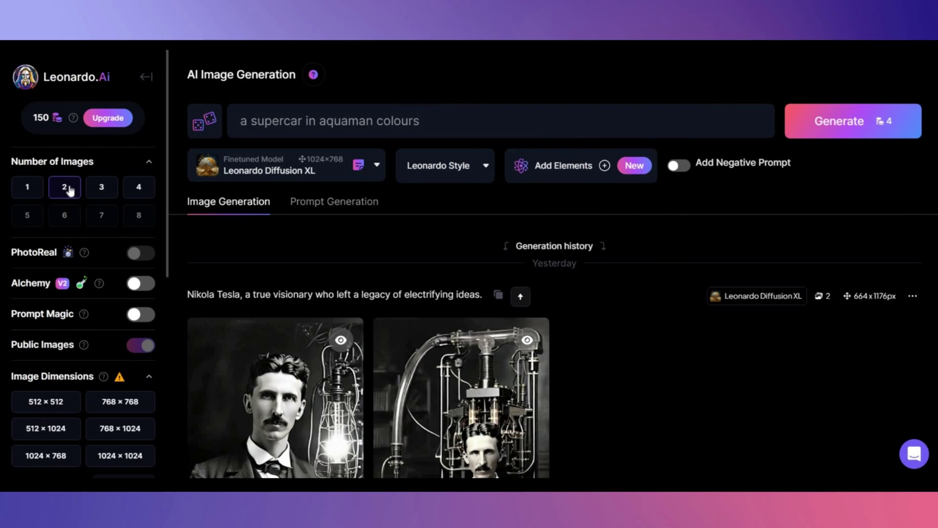
scroll(72, 279, down, 3)
scroll(74, 288, down, 2)
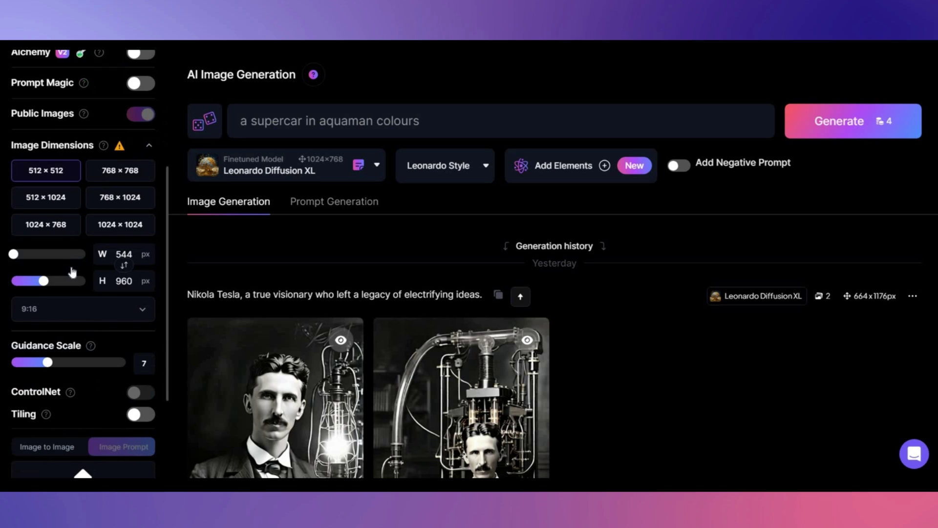
click(77, 291)
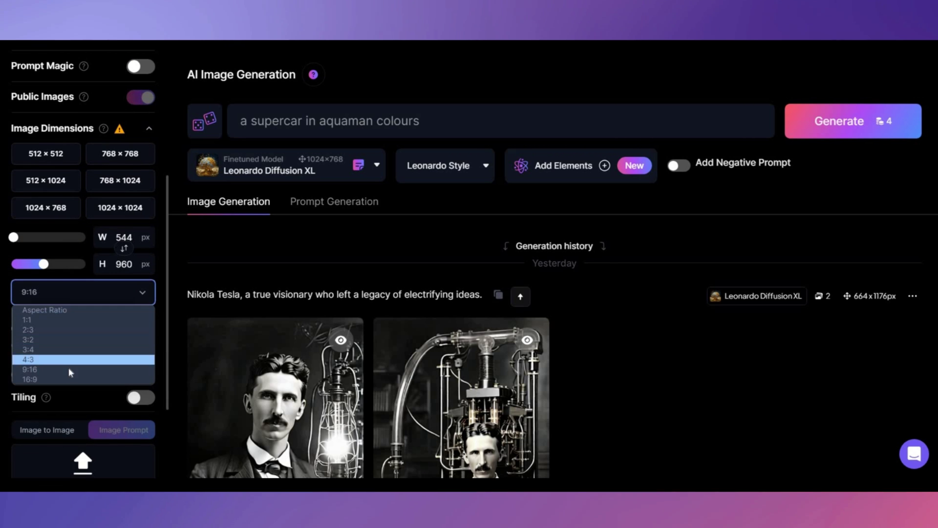
click(73, 367)
click(265, 169)
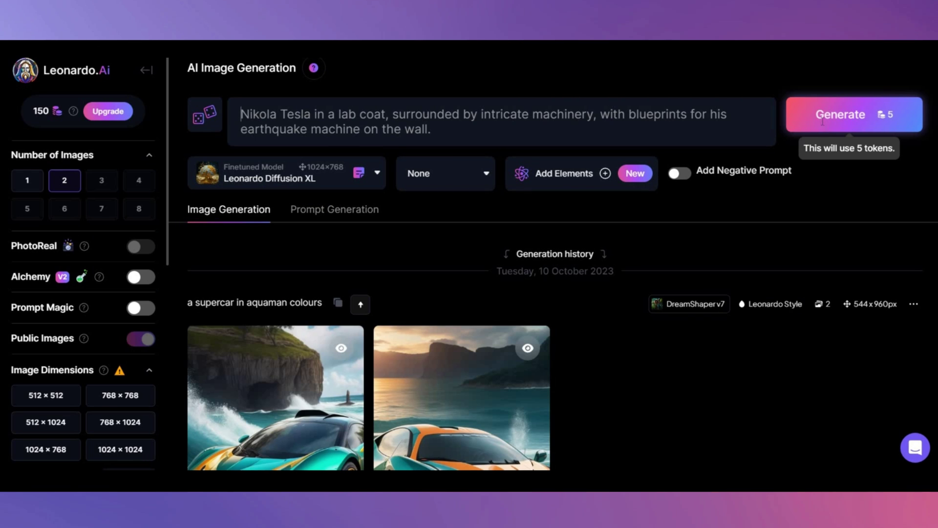
click(823, 126)
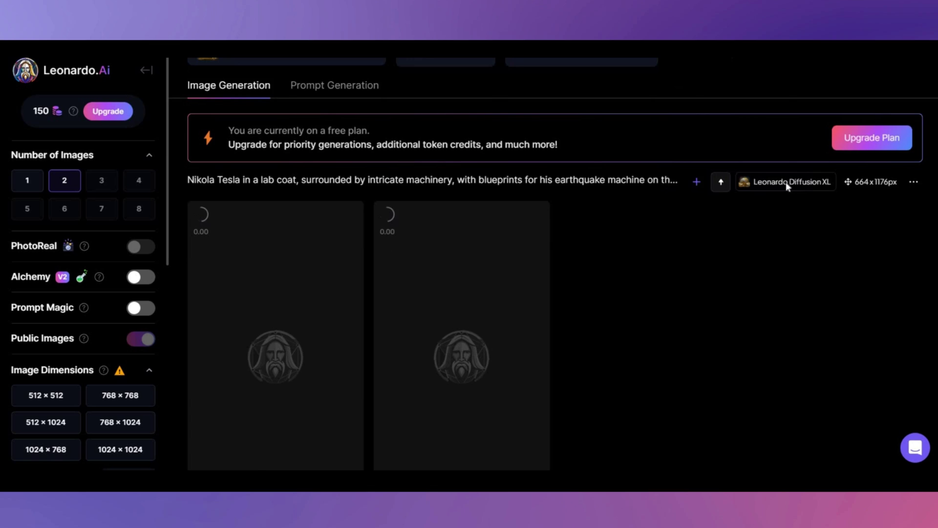
Generate Leonardo.Ai image pairs for the Wardenclyffe Tower prompt and the next Tesla prompt.
scroll(786, 182, down, 1)
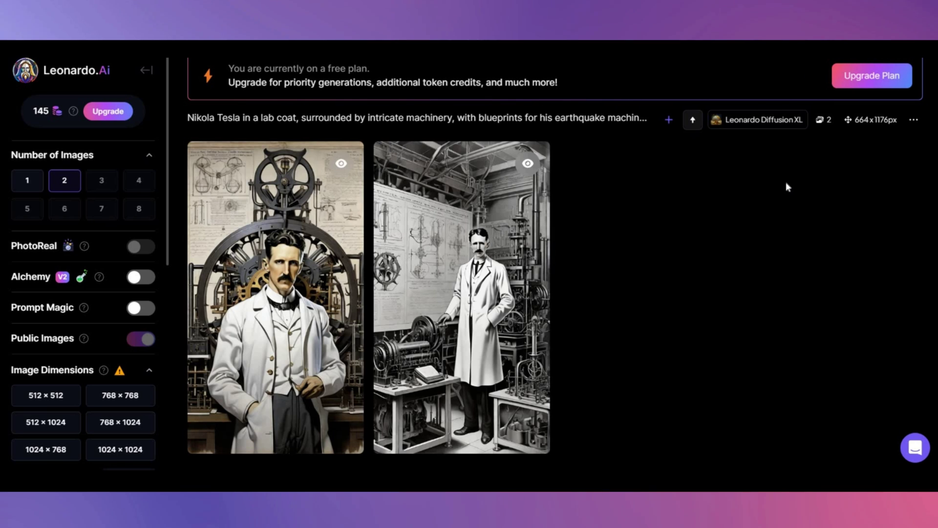
scroll(786, 187, up, 3)
key(ctrl+a)
key(ctrl+v)
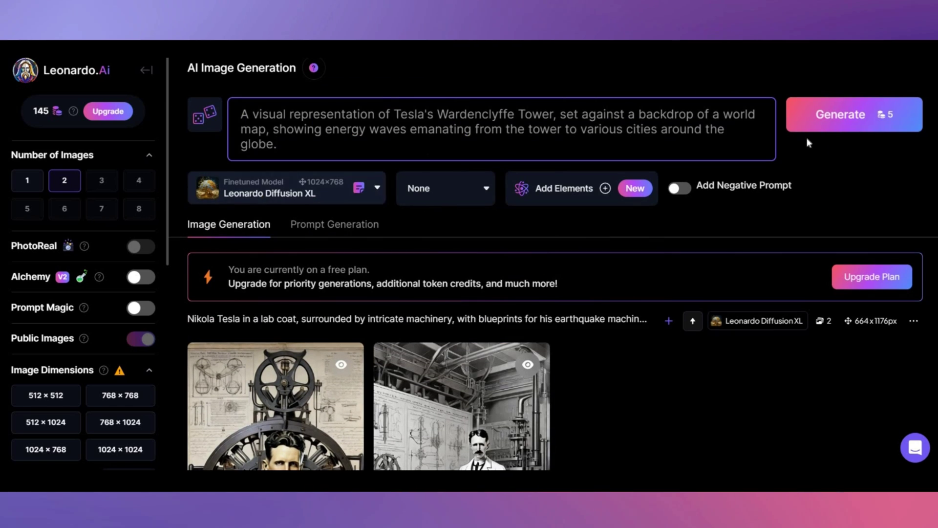
click(820, 126)
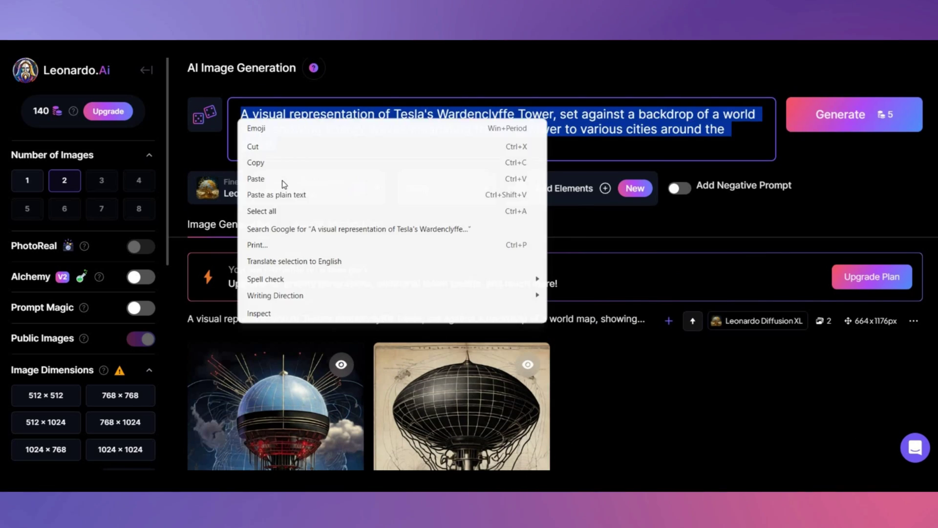
click(283, 180)
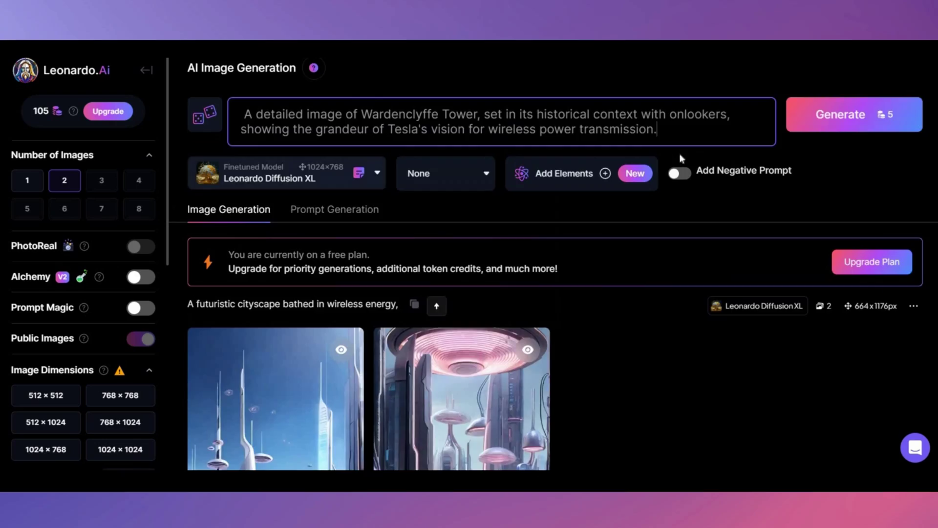
scroll(537, 151, down, 1)
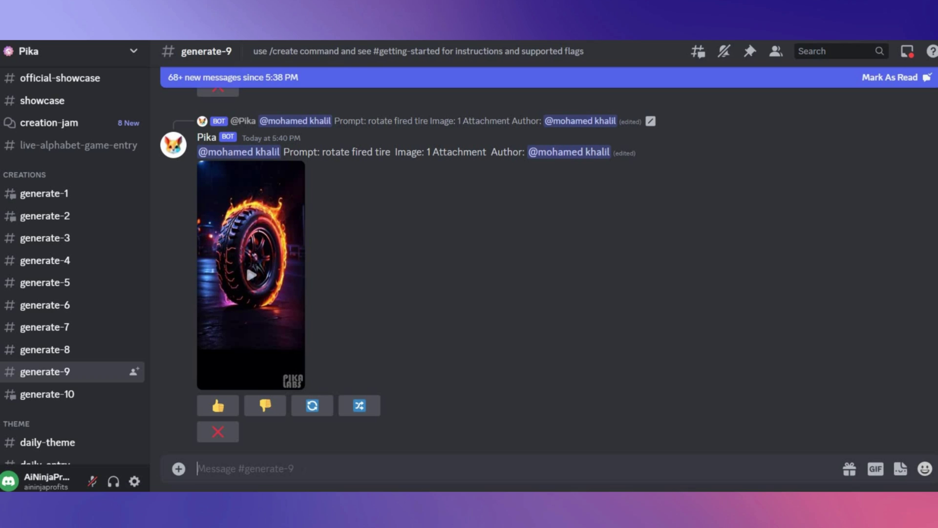
Send Pika a /animate request with the Tesla lab-coat image and an empty prompt.
text(/)
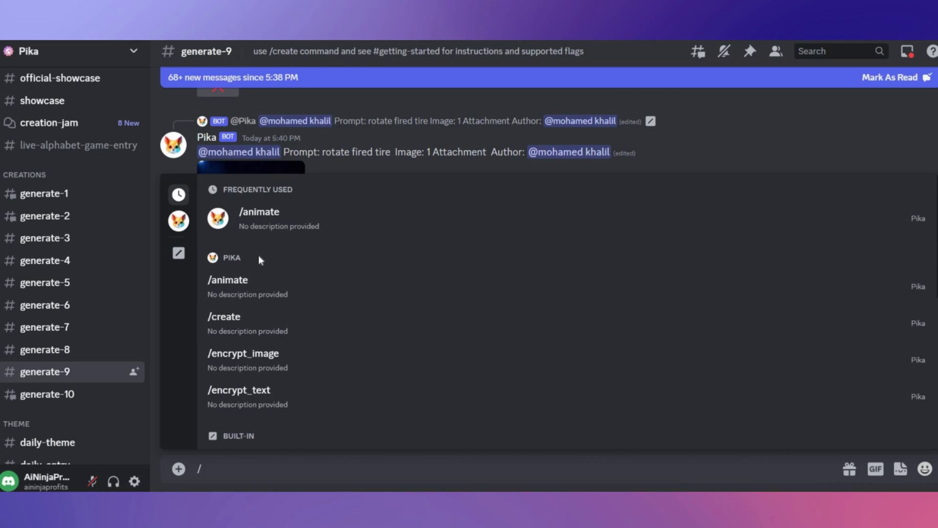
click(262, 216)
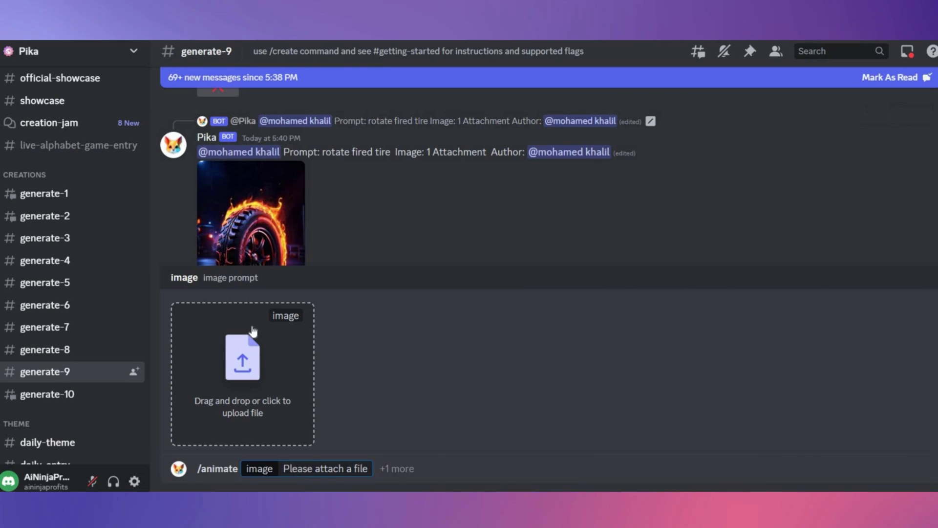
click(260, 348)
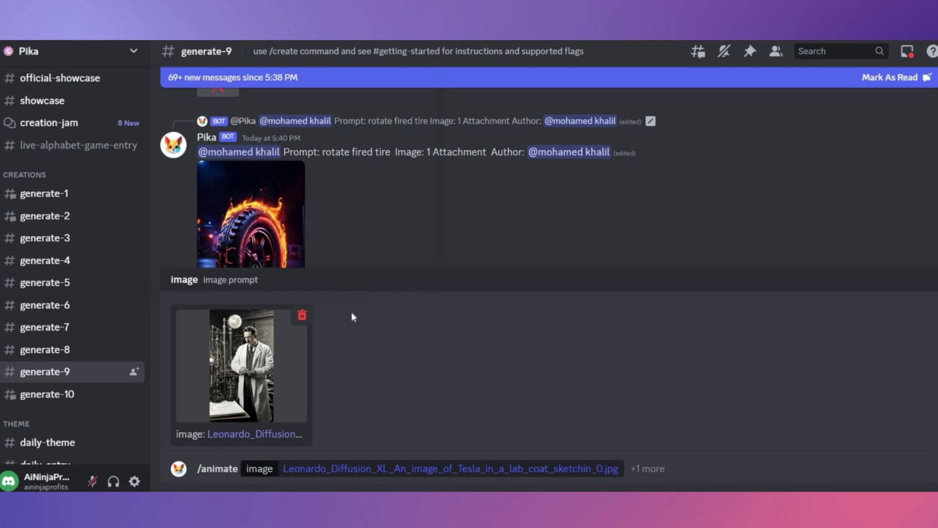
click(629, 470)
key(Tab)
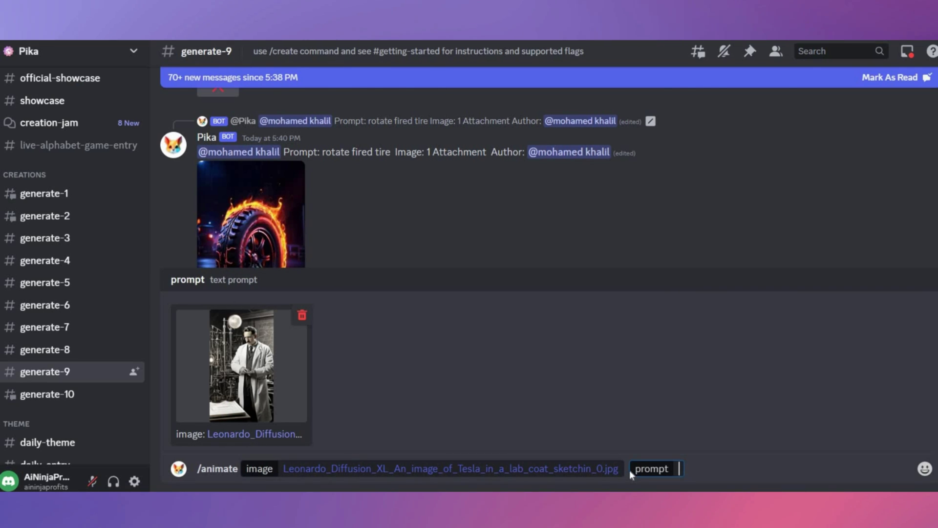
key(Return)
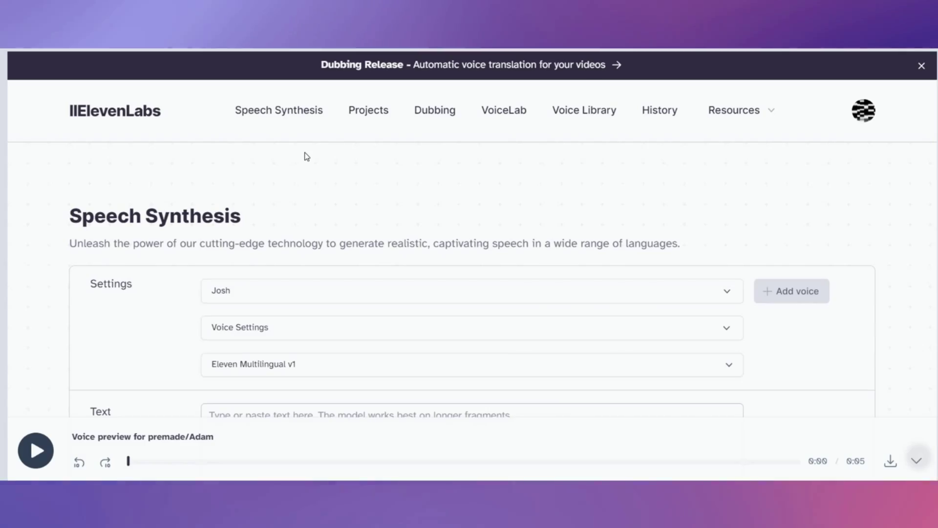
Preview and select Adam as the narration voice.
scroll(306, 156, down, 3)
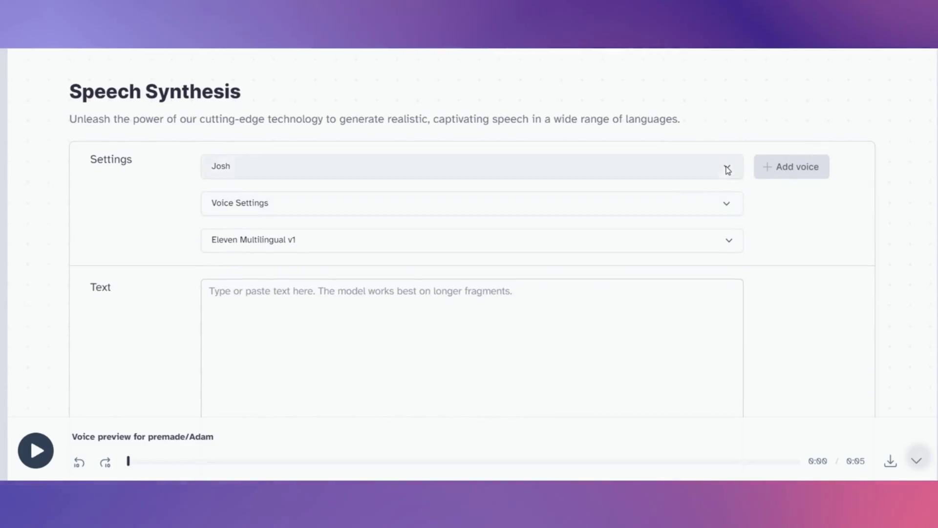
click(726, 166)
drag(738, 207, 741, 240)
click(216, 253)
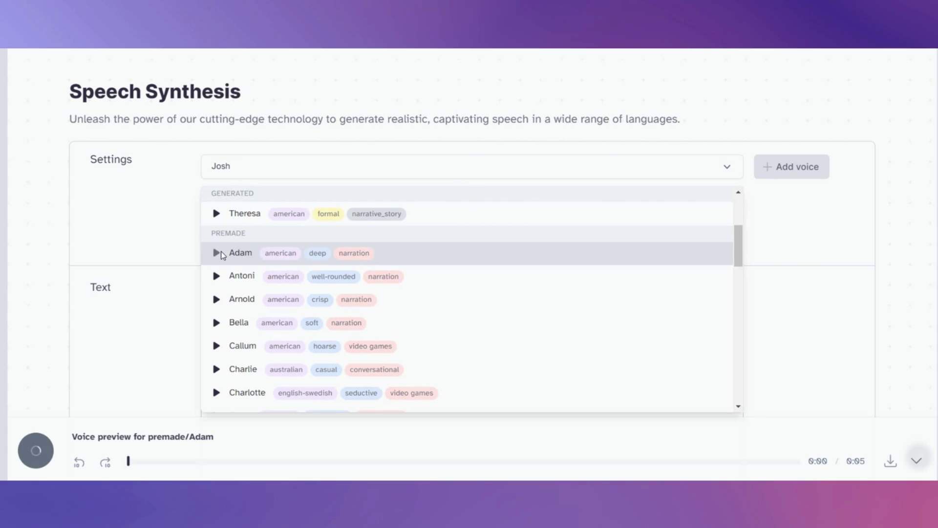
click(559, 259)
click(406, 168)
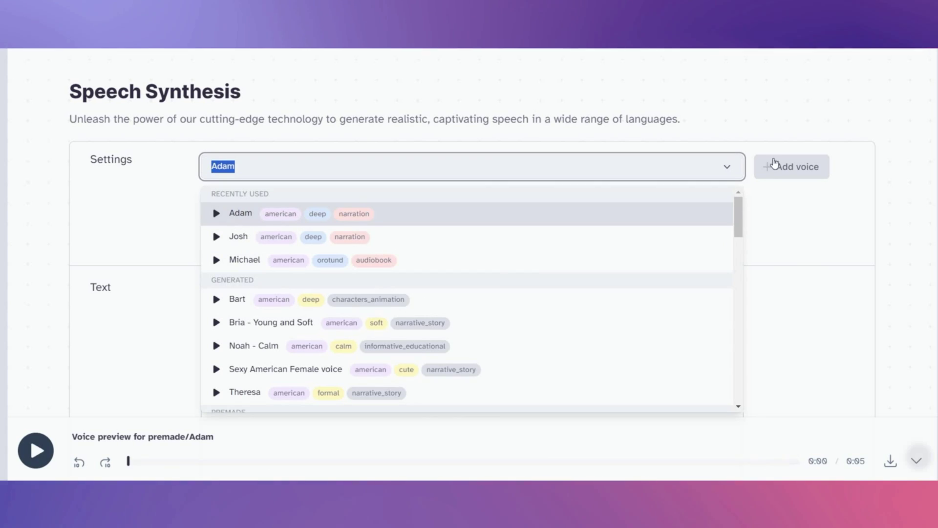
click(764, 118)
Paste the Tesla ideas script into the Text box and scroll through it.
scroll(224, 243, down, 1)
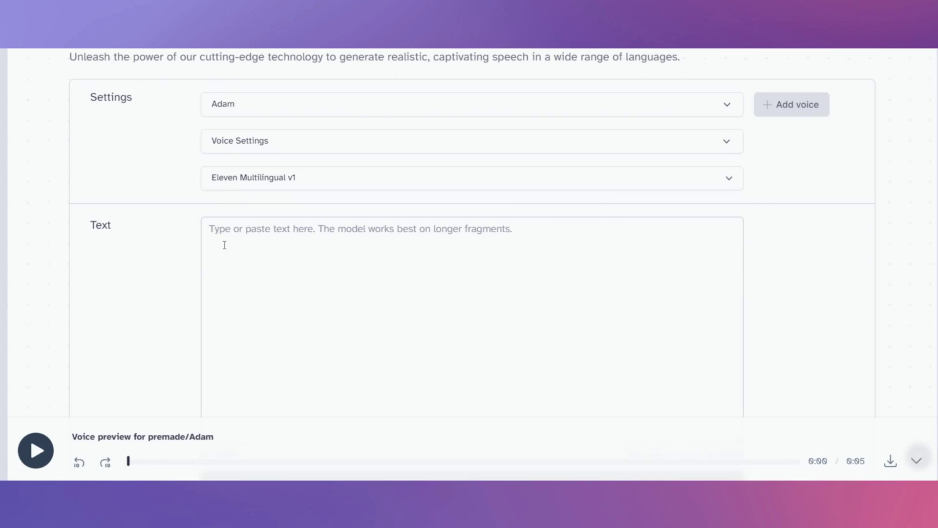
right_click(239, 237)
click(257, 330)
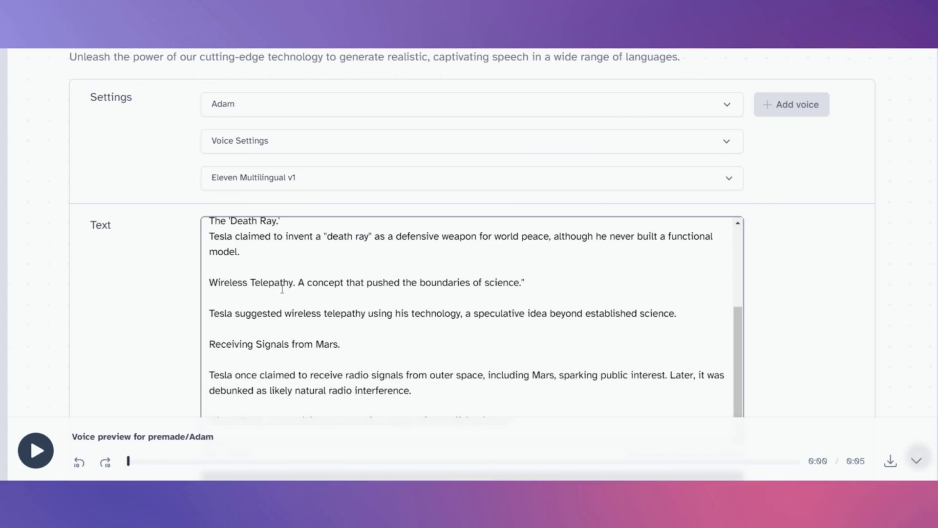
scroll(566, 266, up, 5)
scroll(567, 266, up, 1)
scroll(571, 268, up, 1)
scroll(570, 267, down, 3)
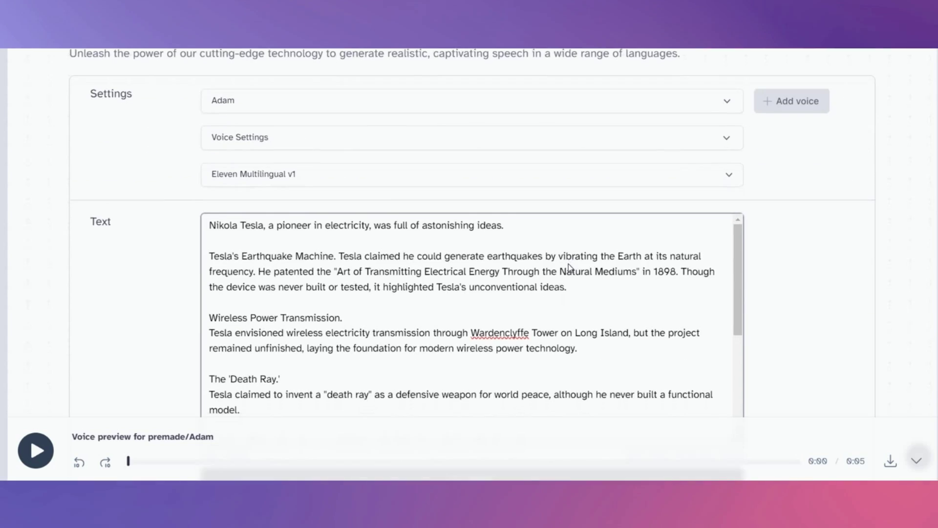
scroll(571, 267, down, 4)
scroll(790, 188, down, 1)
scroll(792, 192, down, 1)
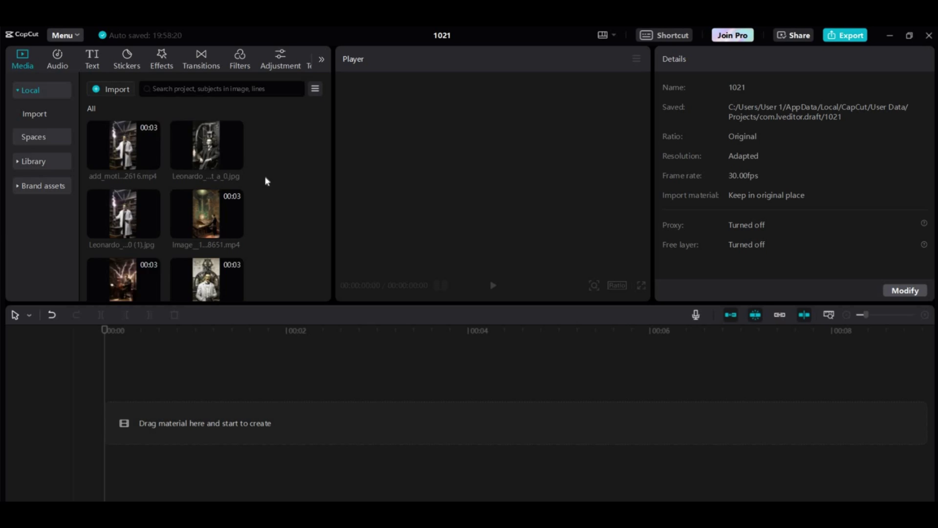
Add the first animated Tesla lab-coat clip to the timeline.
scroll(265, 178, down, 2)
scroll(266, 178, down, 2)
scroll(265, 177, down, 2)
scroll(265, 181, up, 3)
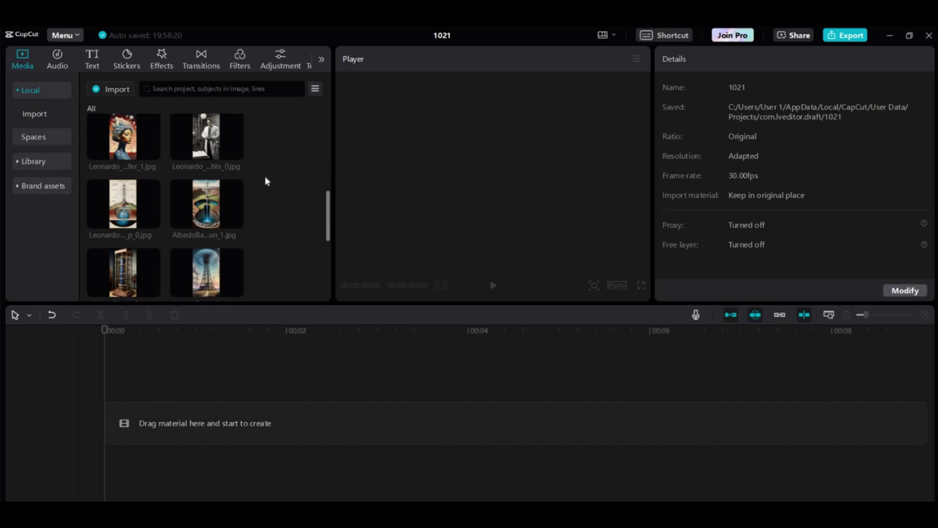
scroll(265, 181, up, 2)
scroll(265, 180, up, 1)
mouse_move(123, 144)
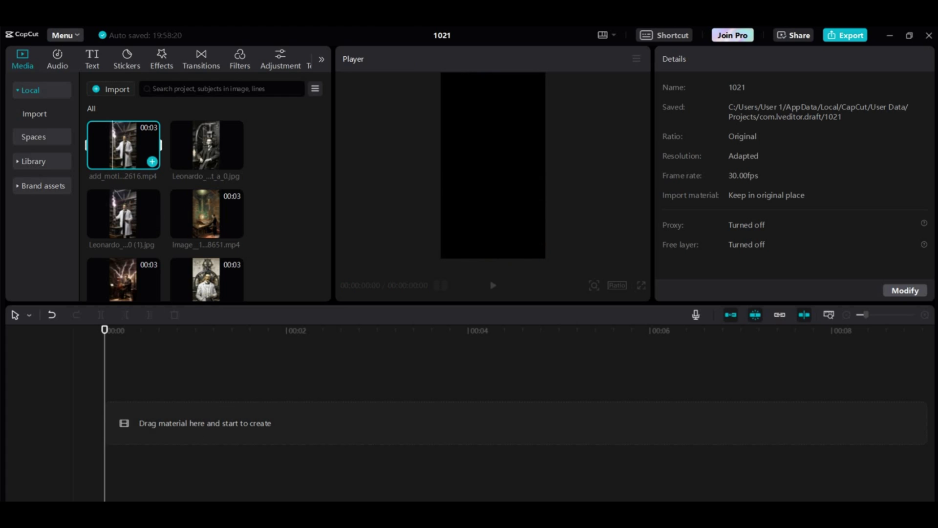
click(152, 161)
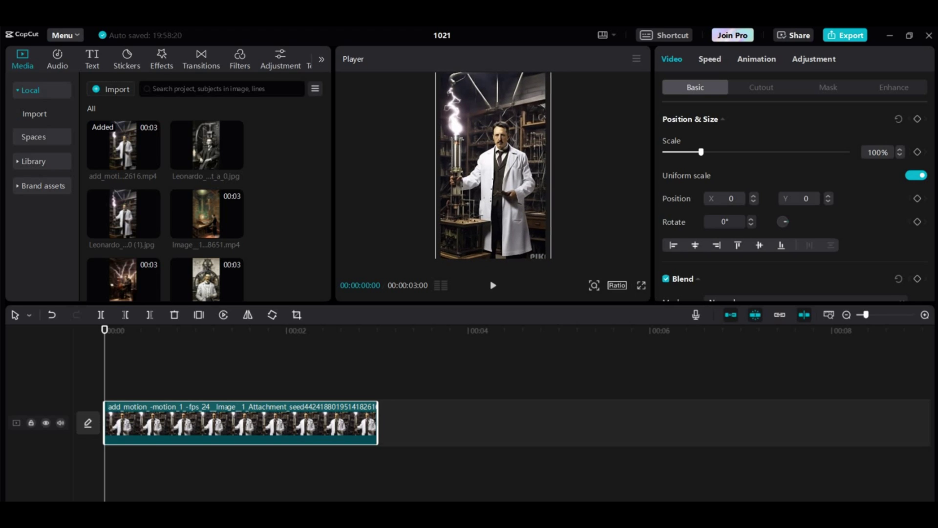
Place the ElevenLabs voiceover on an audio track and split it at the playhead.
scroll(520, 191, up, 3)
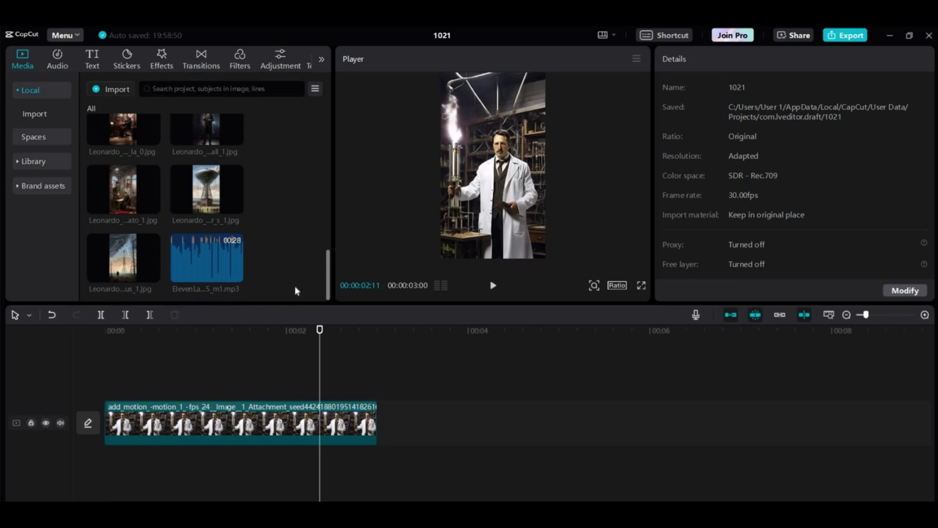
drag(207, 257, 109, 469)
click(433, 395)
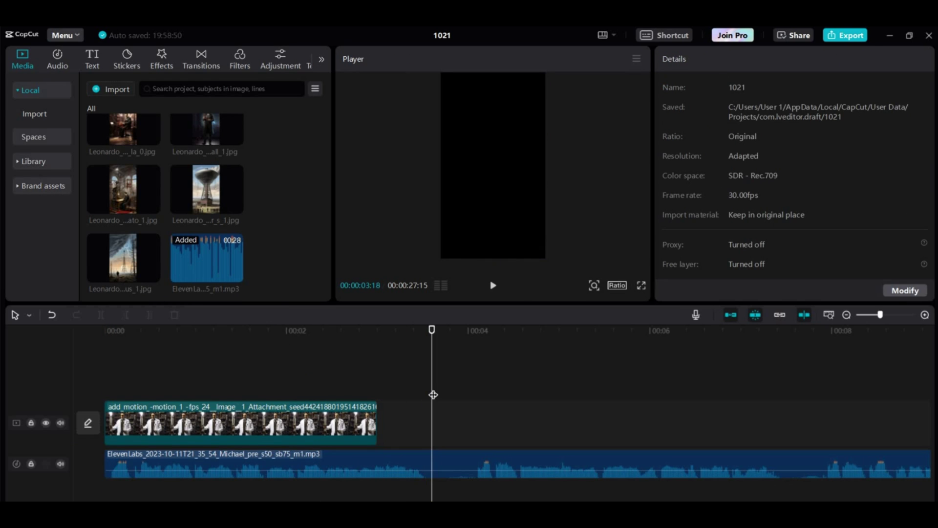
click(432, 463)
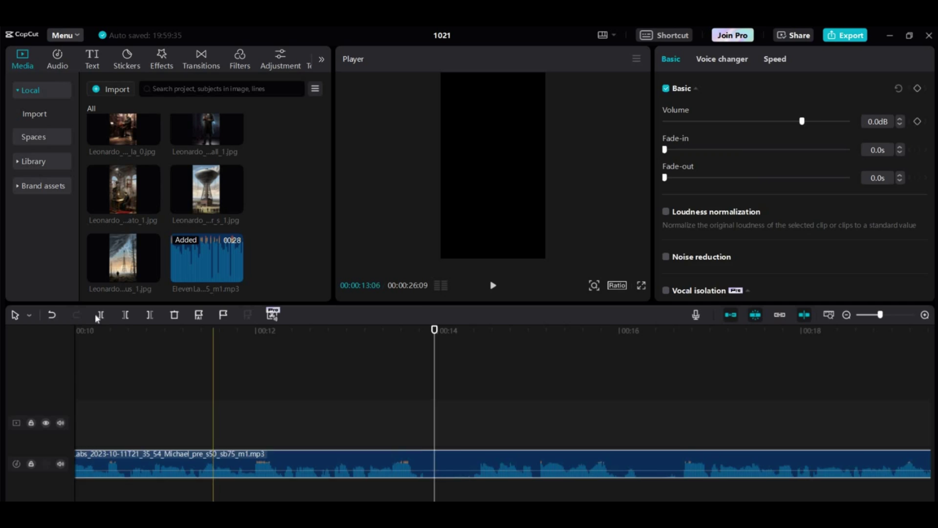
key(ctrl+b)
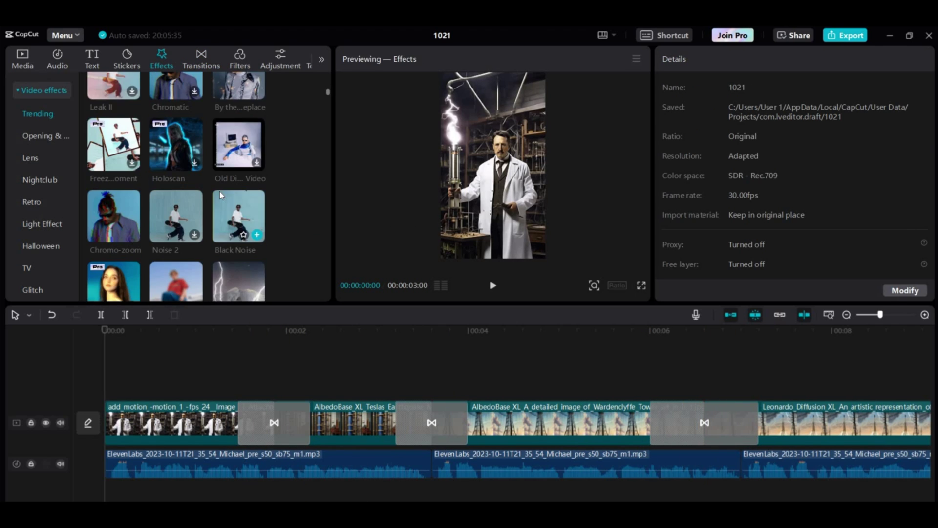
Add a lightning effect at the start and a brief Lightning Crack flash over the tower scene.
scroll(238, 238, down, 1)
click(257, 250)
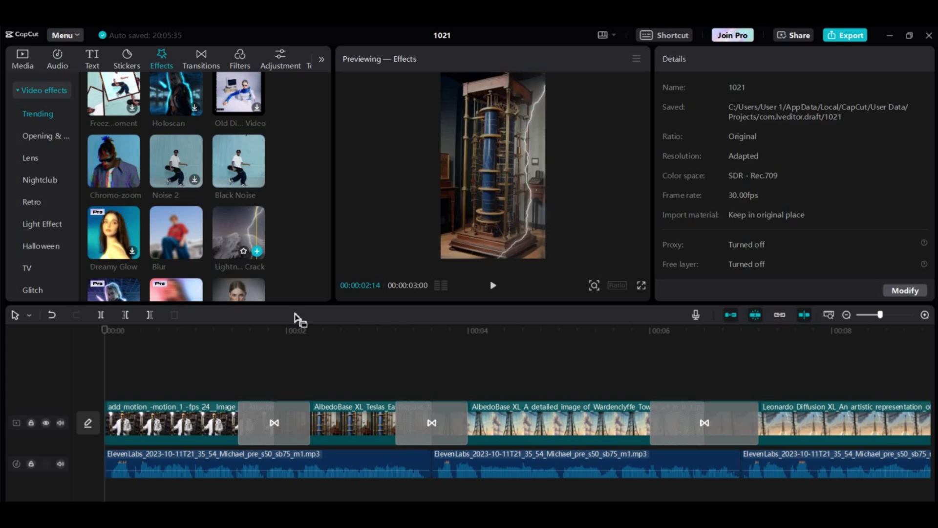
drag(376, 389, 238, 389)
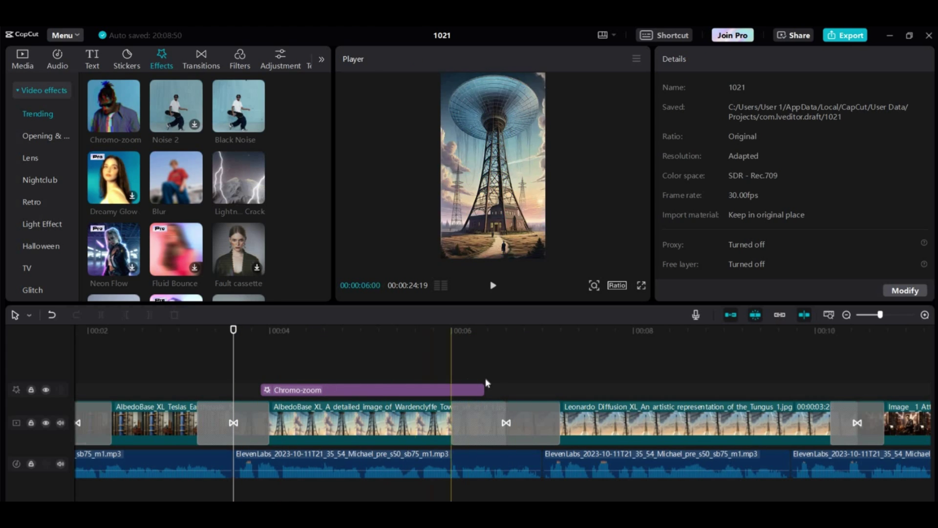
drag(238, 178, 606, 386)
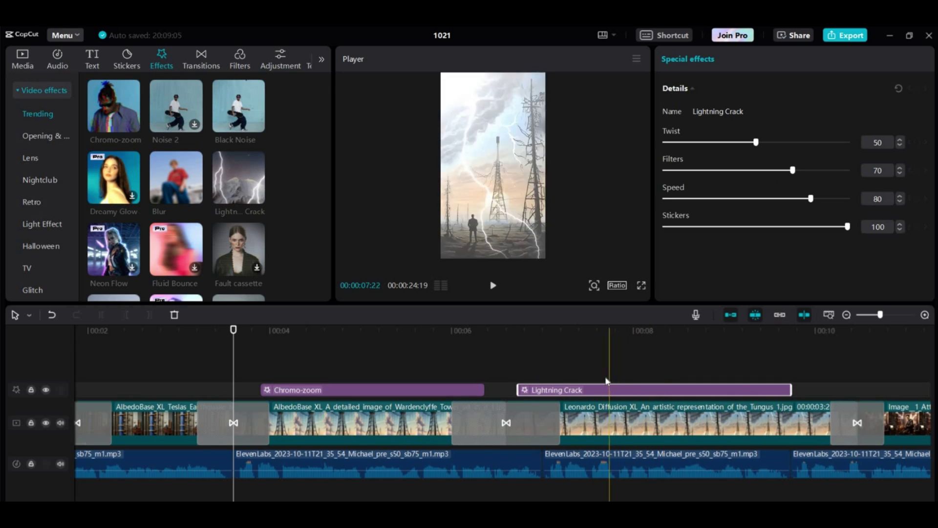
drag(790, 390, 588, 389)
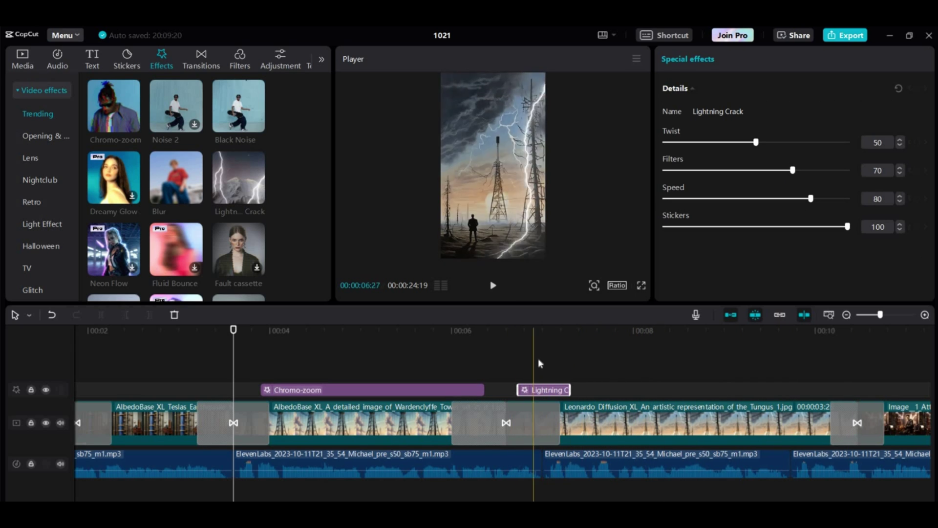
Copy the Lightning Crack flash and paste two more copies further along the timeline.
right_click(552, 390)
click(577, 342)
click(597, 371)
key(ctrl+v)
click(698, 372)
key(ctrl+v)
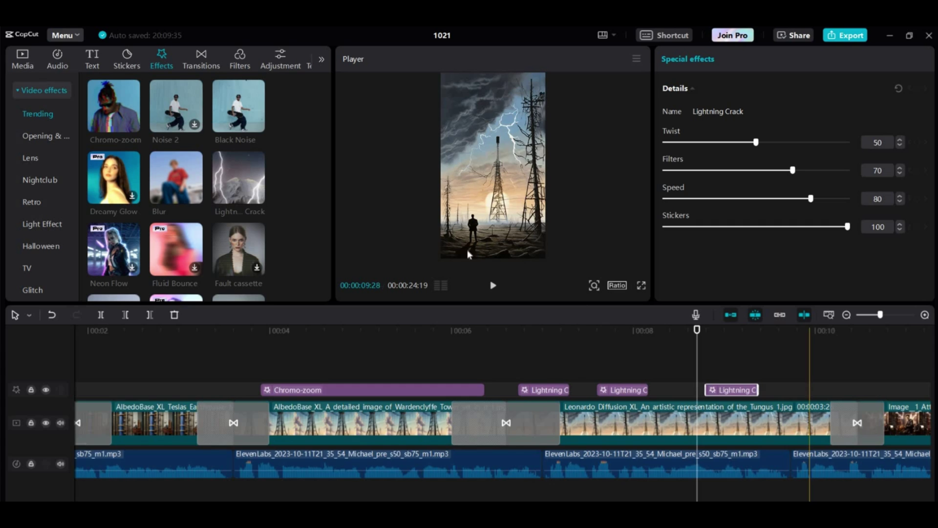
Give the Image_1 and Earth cross-section clips combo animations such as Pendulum 2.
scroll(244, 393, down, 5)
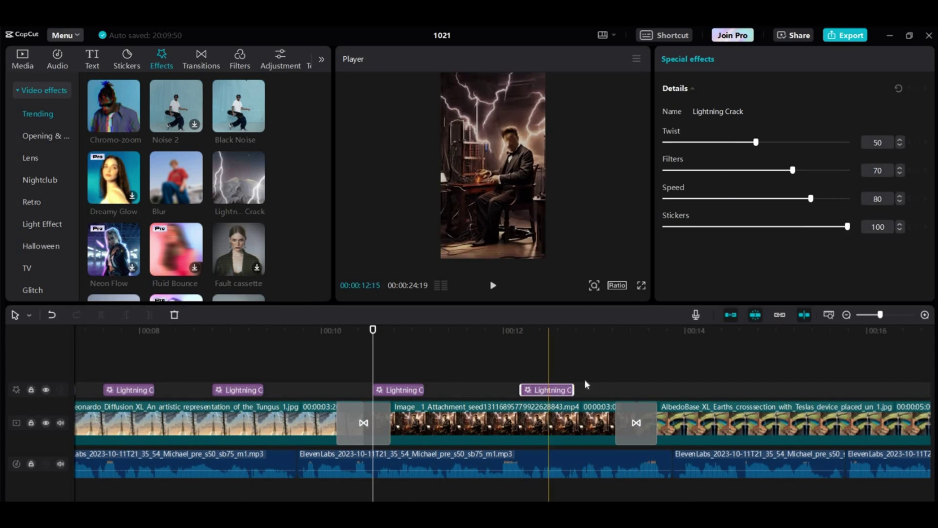
click(239, 58)
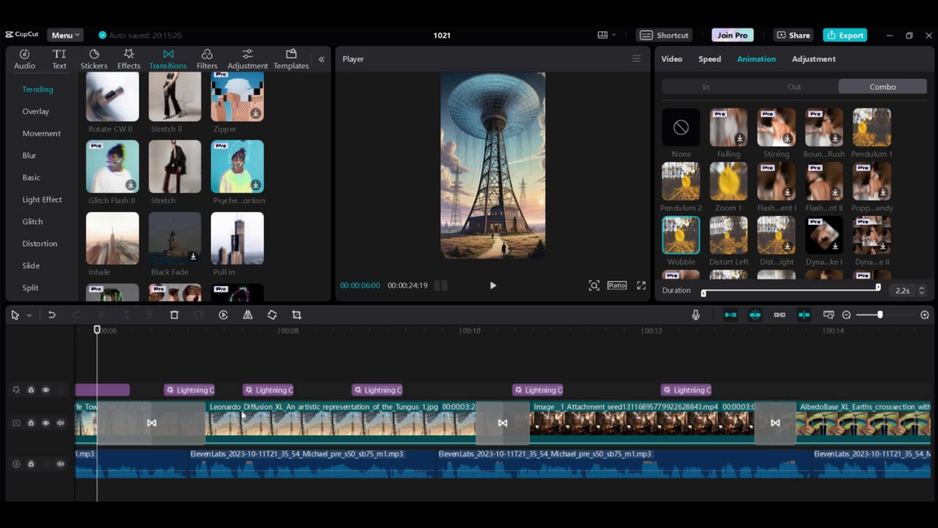
click(493, 285)
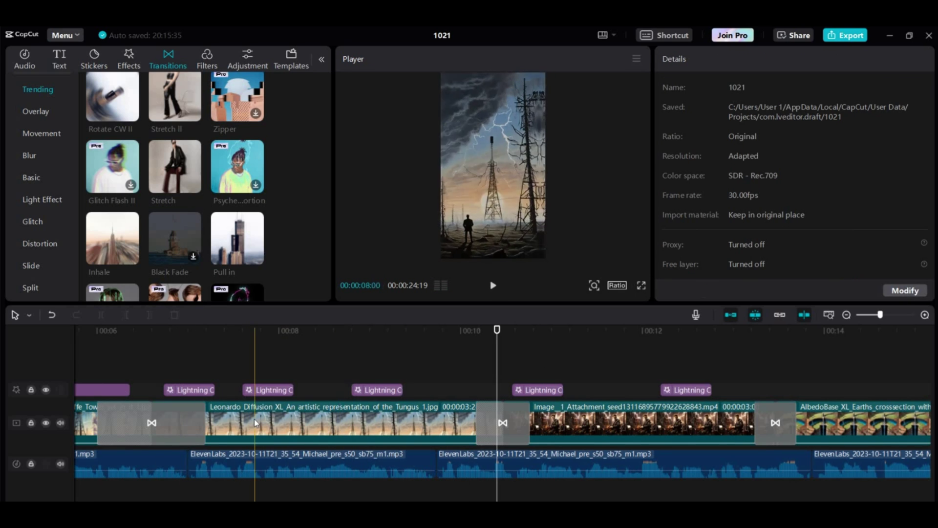
click(252, 378)
click(610, 423)
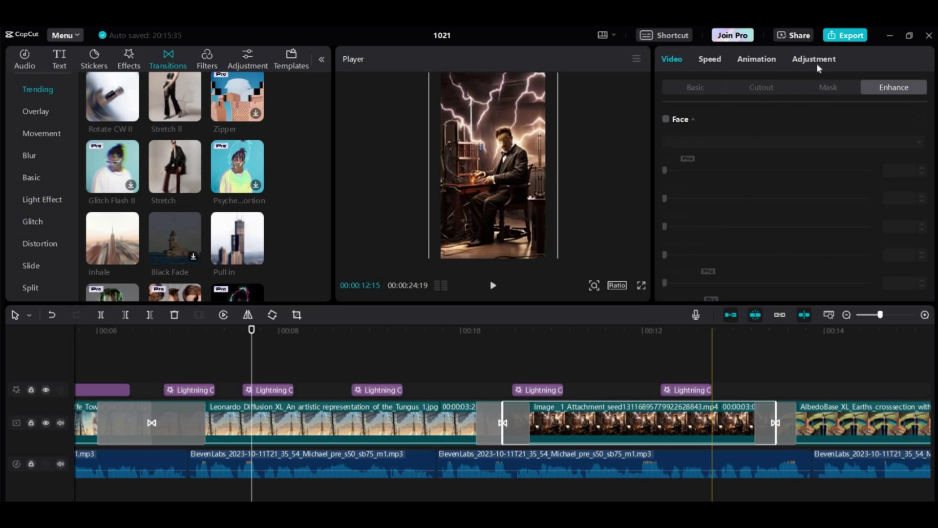
scroll(439, 377, right, 10)
click(210, 377)
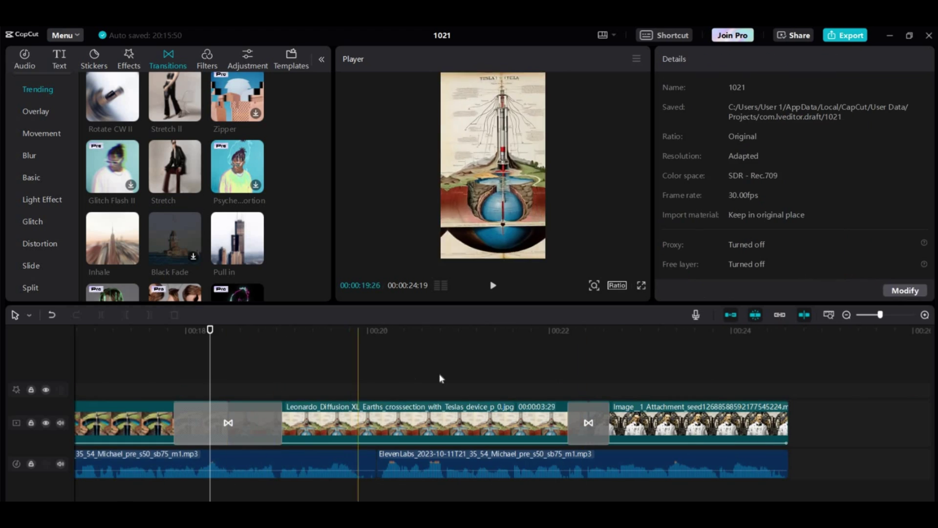
click(425, 422)
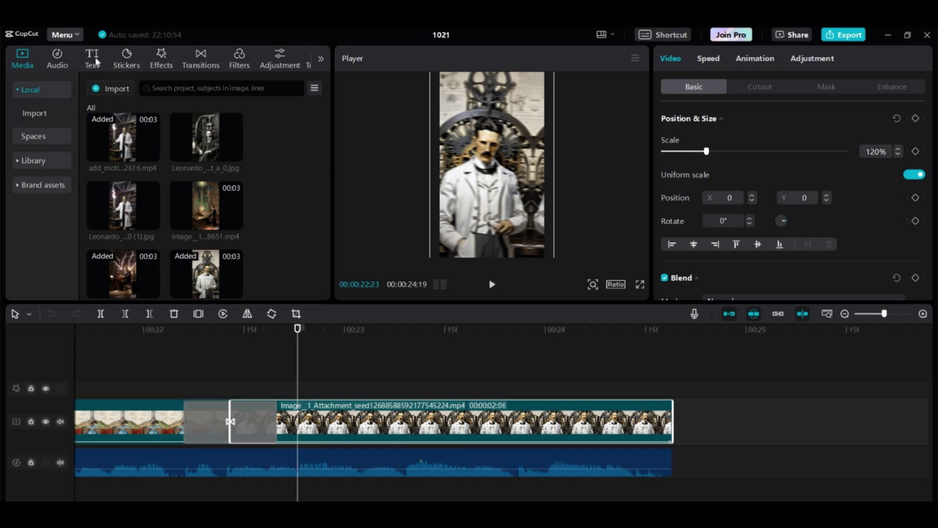
Auto-generate captions from the spoken voiceover.
click(93, 59)
click(42, 208)
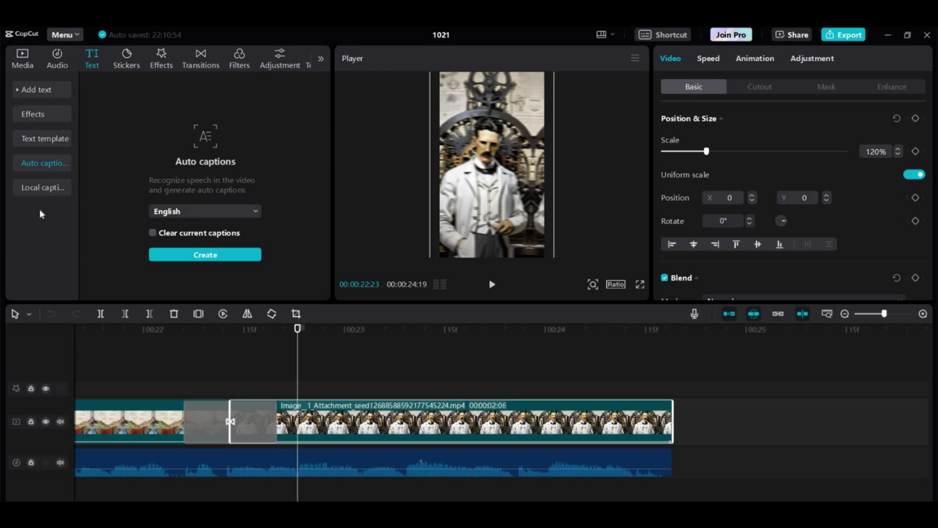
click(233, 257)
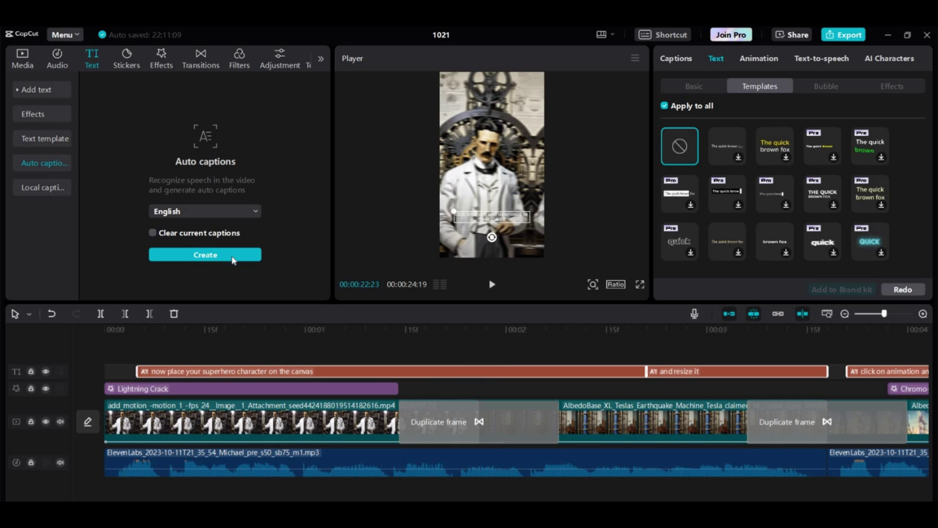
Style the captions with the ObelixPro-cyr font and an outline stroke.
click(700, 85)
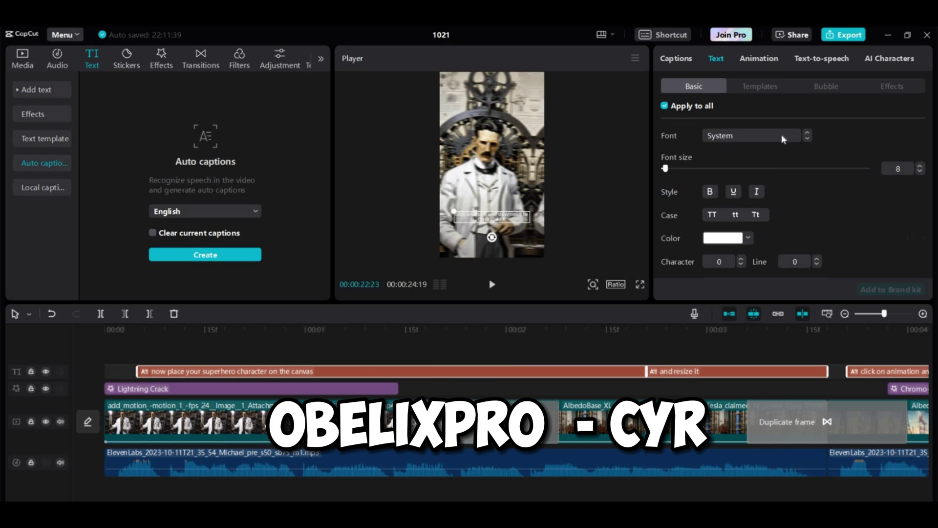
click(801, 137)
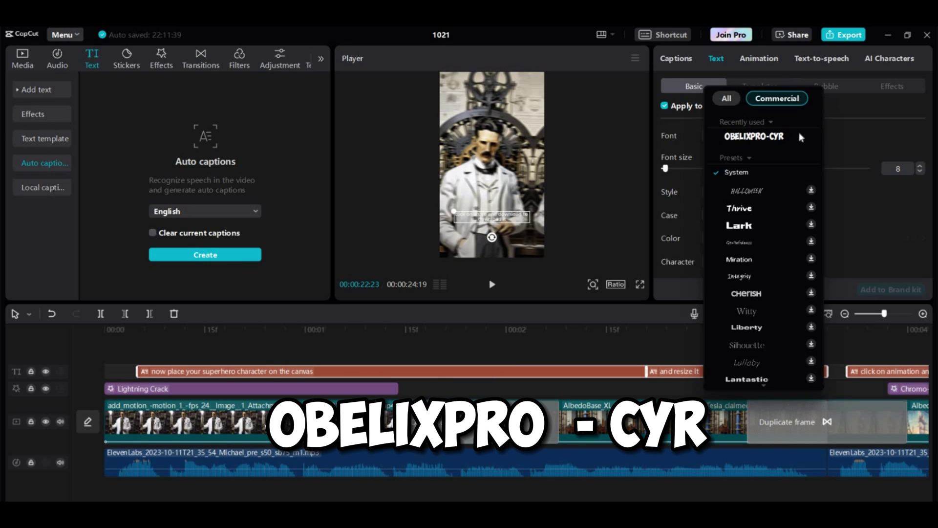
click(763, 139)
scroll(782, 210, down, 2)
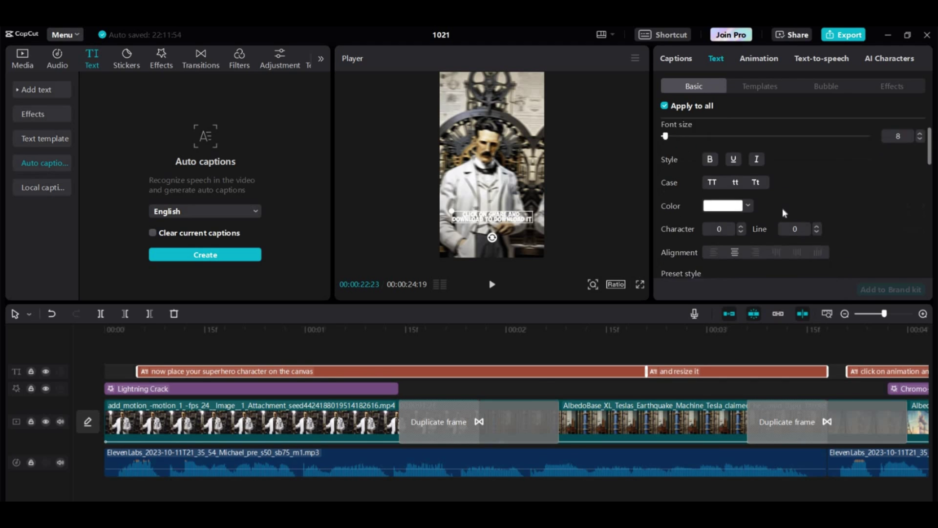
scroll(783, 210, down, 3)
scroll(783, 210, down, 3)
scroll(783, 210, down, 2)
scroll(782, 207, down, 2)
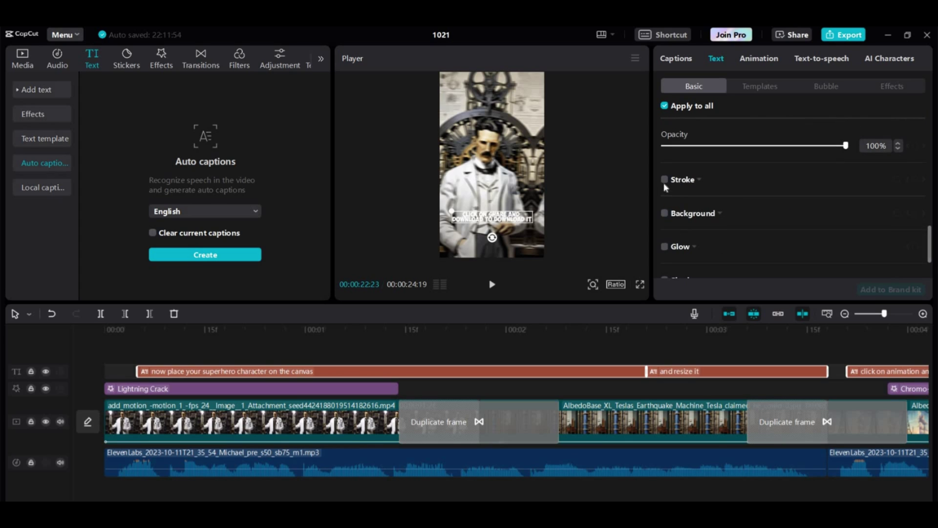
click(665, 179)
scroll(734, 194, down, 1)
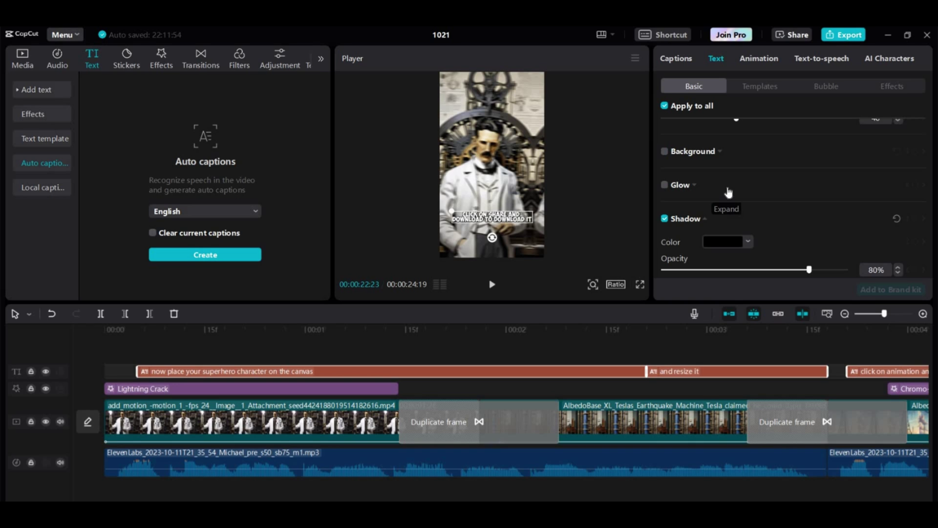
Apply the Bounce Out caption animation and drag the WIRELESS caption higher in the frame.
click(762, 61)
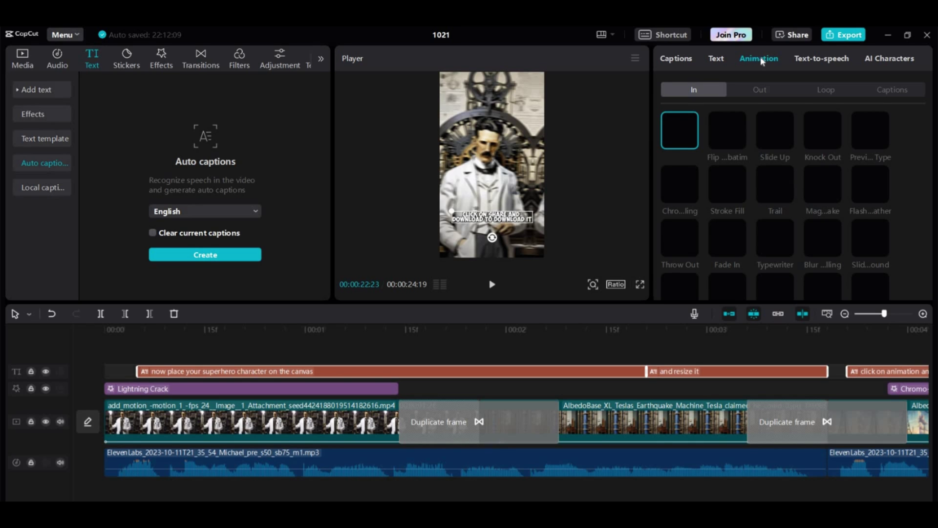
click(892, 89)
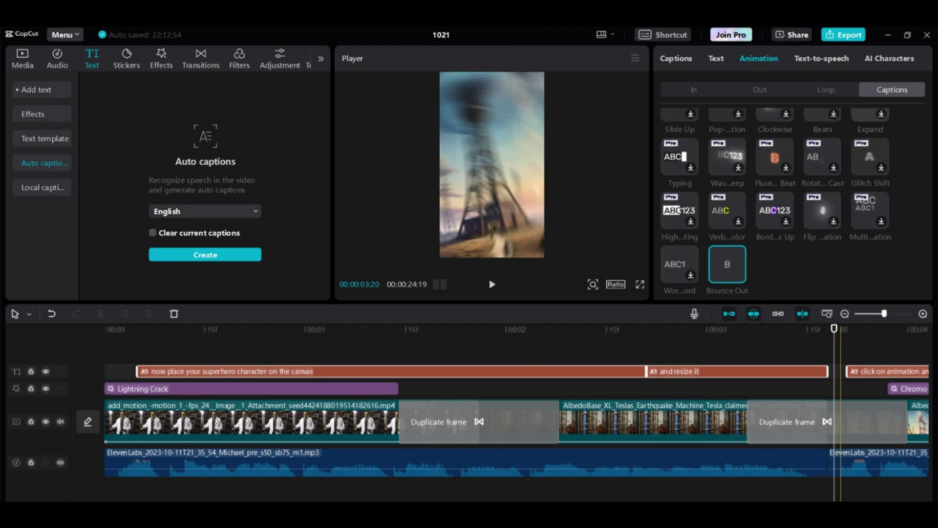
click(847, 371)
drag(515, 356, 593, 356)
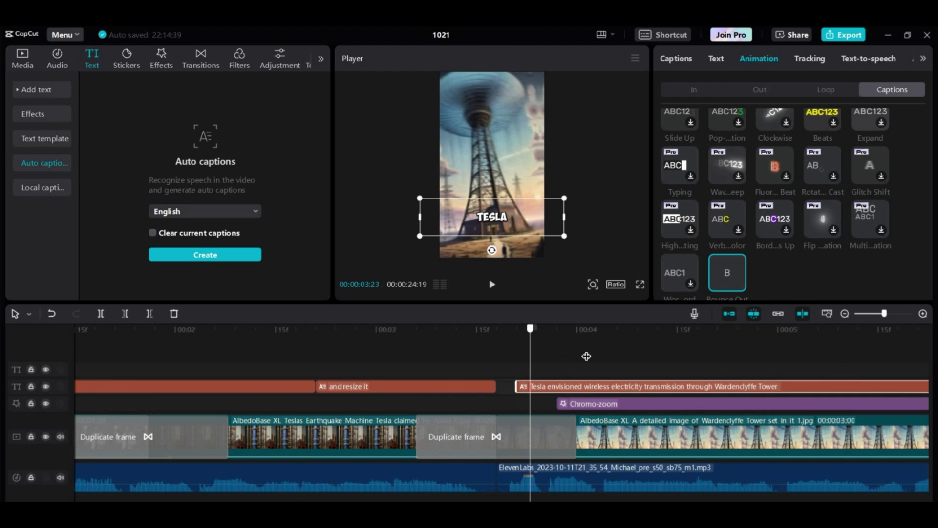
click(631, 357)
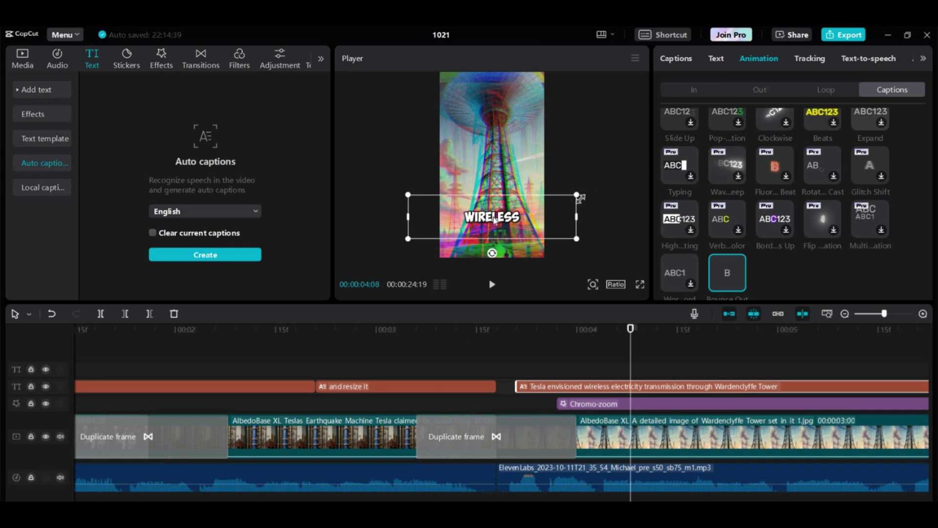
drag(494, 220, 493, 173)
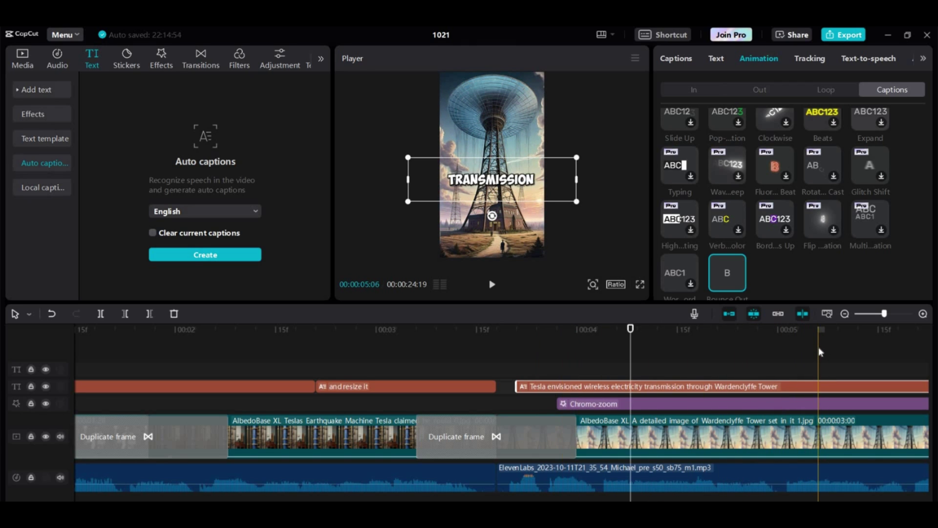
Export the video as a 1080P H.264 mp4 at 30fps.
click(841, 37)
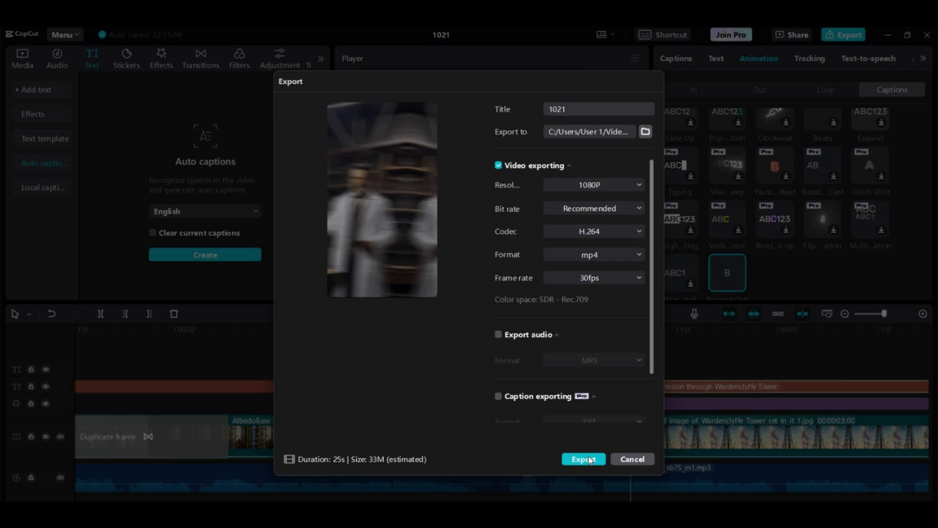
click(590, 459)
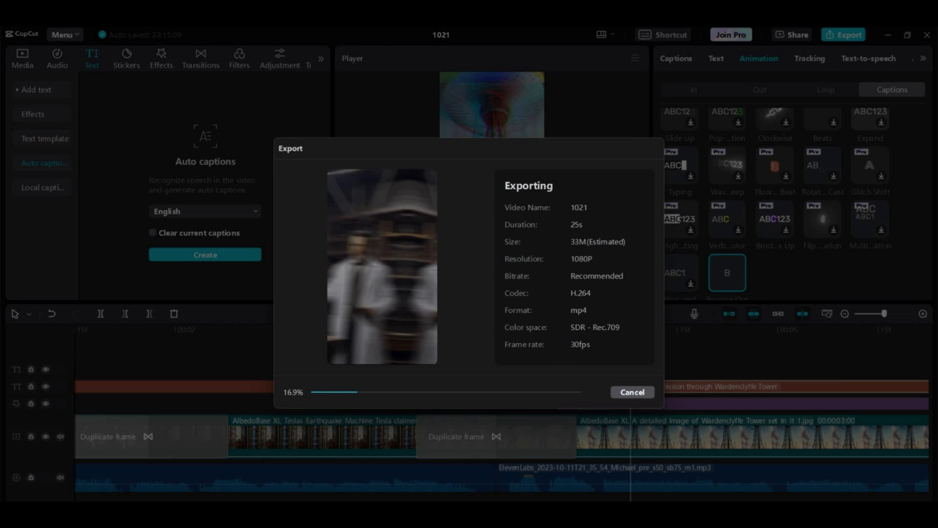